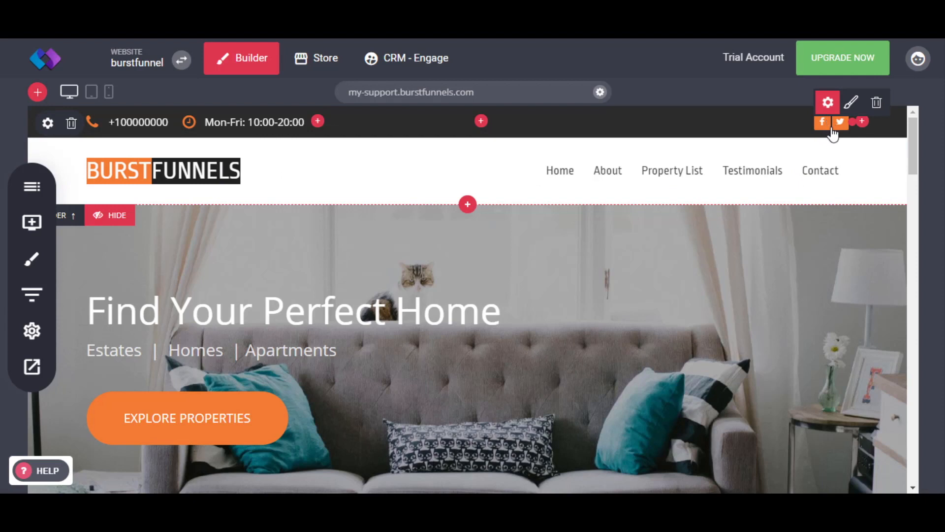
# Move the social media icons out of the top header row and place them after Contact in the navigation row
pyautogui.moveTo(833, 134); pyautogui.dragTo(847, 181)
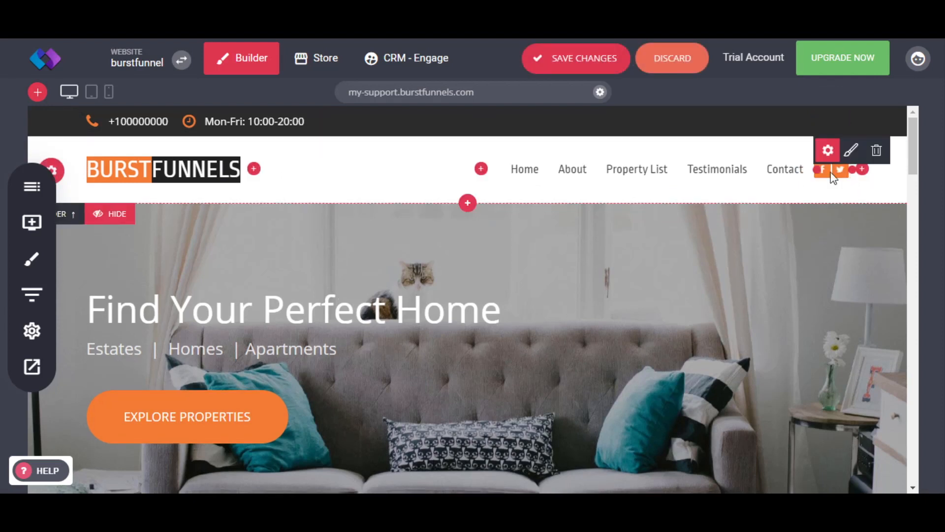
pyautogui.moveTo(827, 178); pyautogui.dragTo(505, 180)
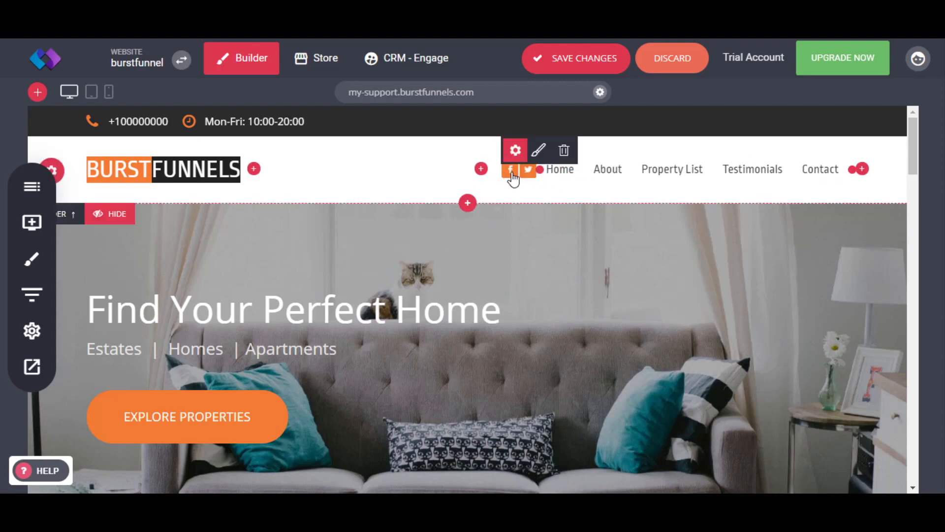
pyautogui.moveTo(512, 181); pyautogui.dragTo(841, 188)
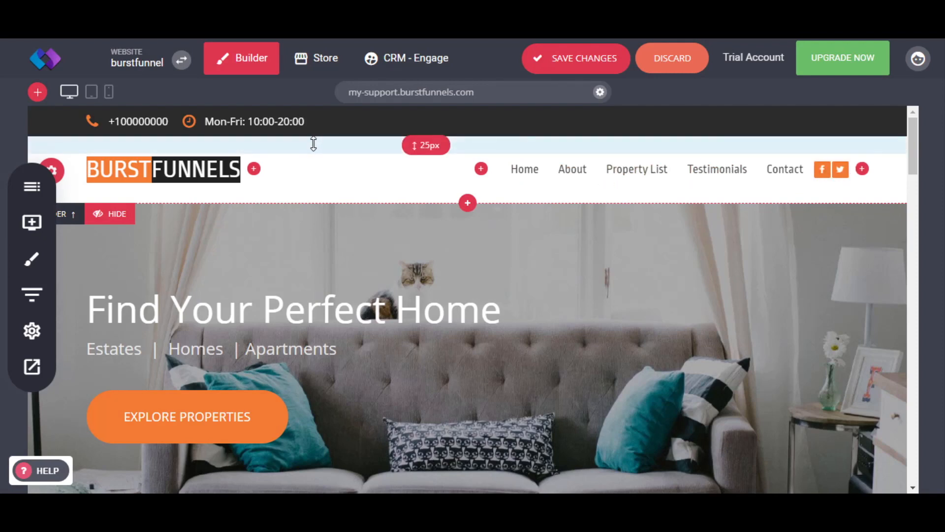
# Delete the opening-hours text from the dark top header row, and remove that whole row from the header
pyautogui.click(254, 121)
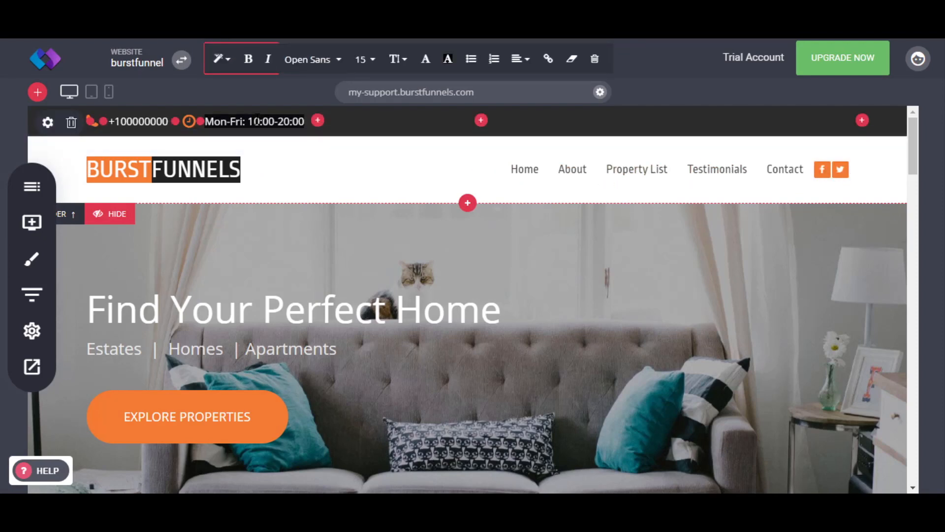
pyautogui.click(595, 59)
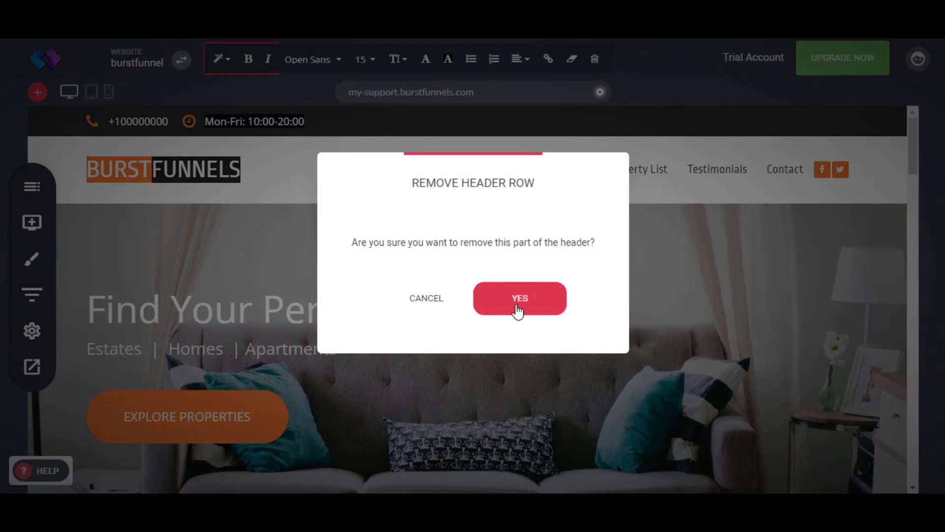
pyautogui.click(518, 306)
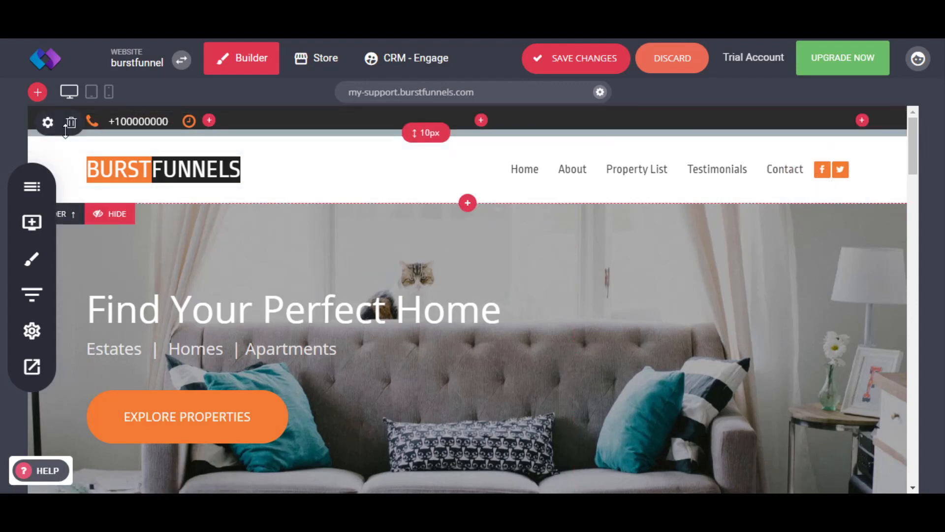
pyautogui.click(71, 122)
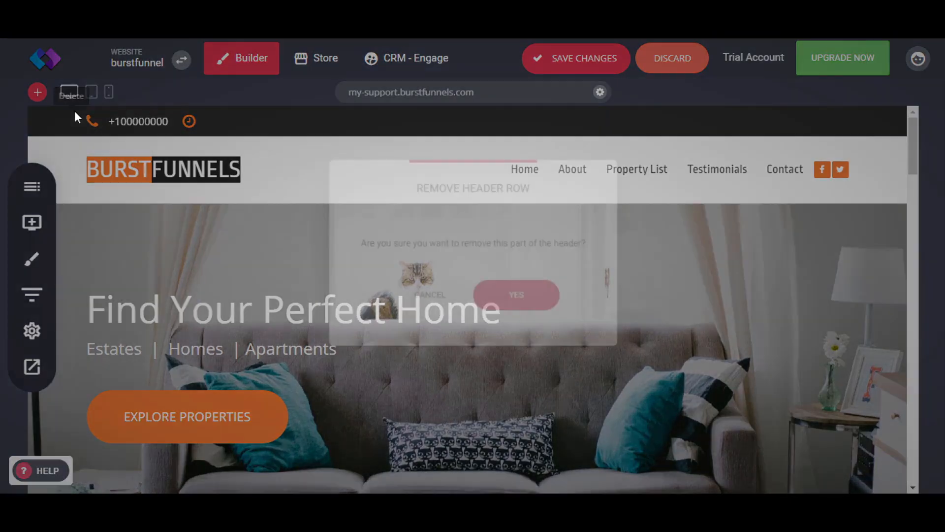
pyautogui.click(498, 301)
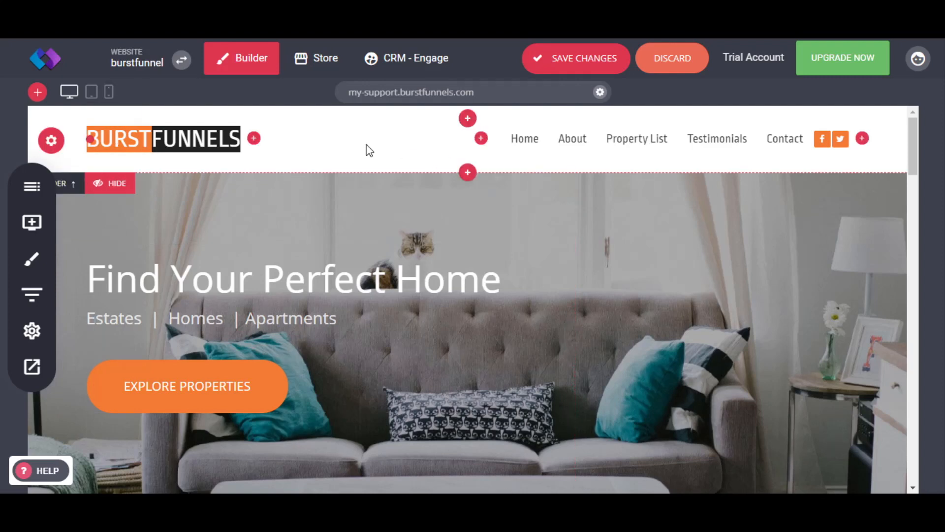
# Add an empty header row above the logo row and view its background colour and bottom border settings
pyautogui.click(468, 118)
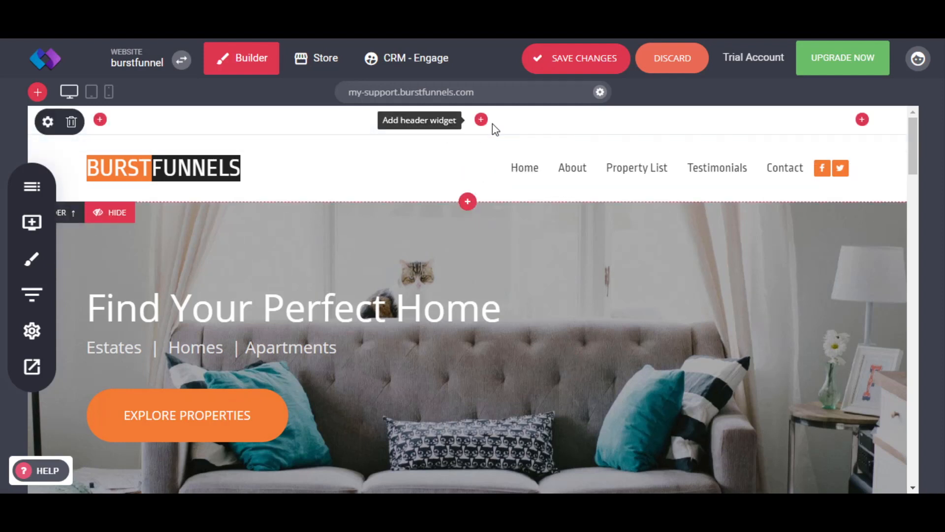
pyautogui.click(48, 123)
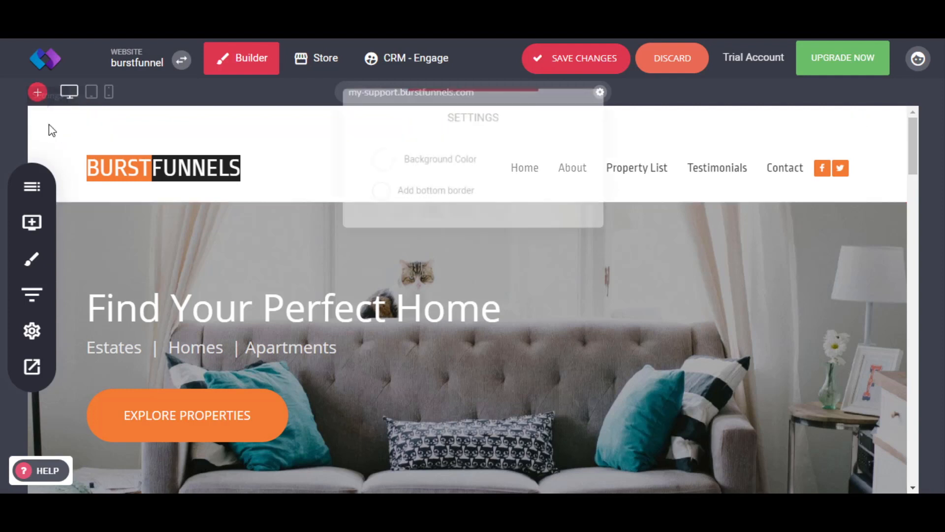
pyautogui.click(360, 254)
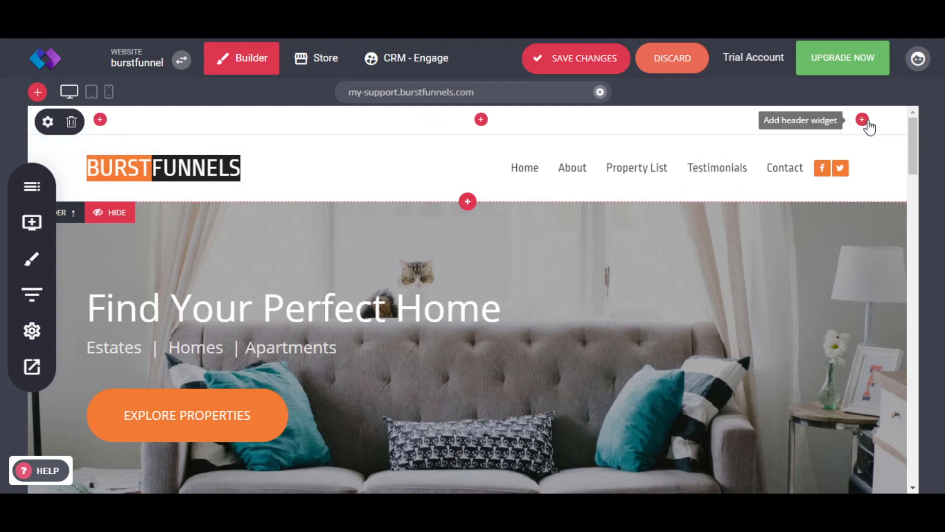
# Add a cart widget at the far end of the empty top header row, keeping its default settings
pyautogui.click(862, 120)
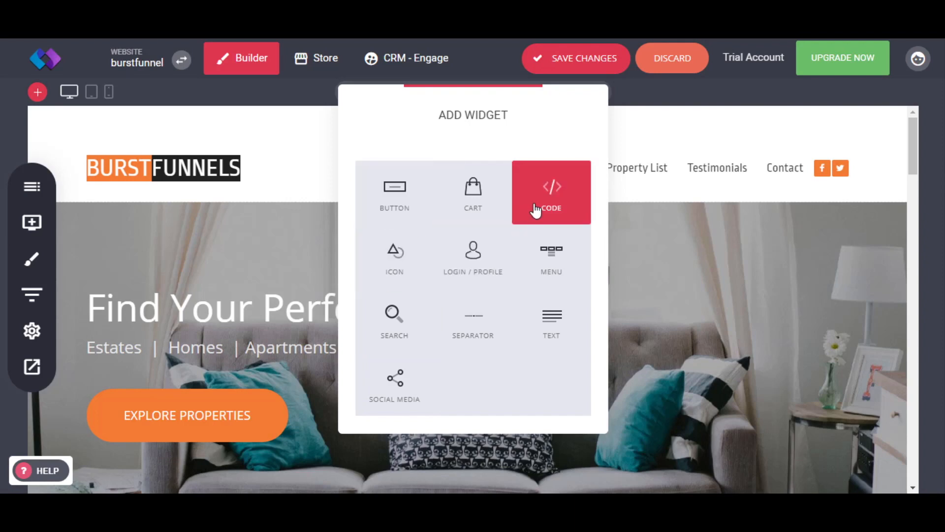
pyautogui.click(482, 204)
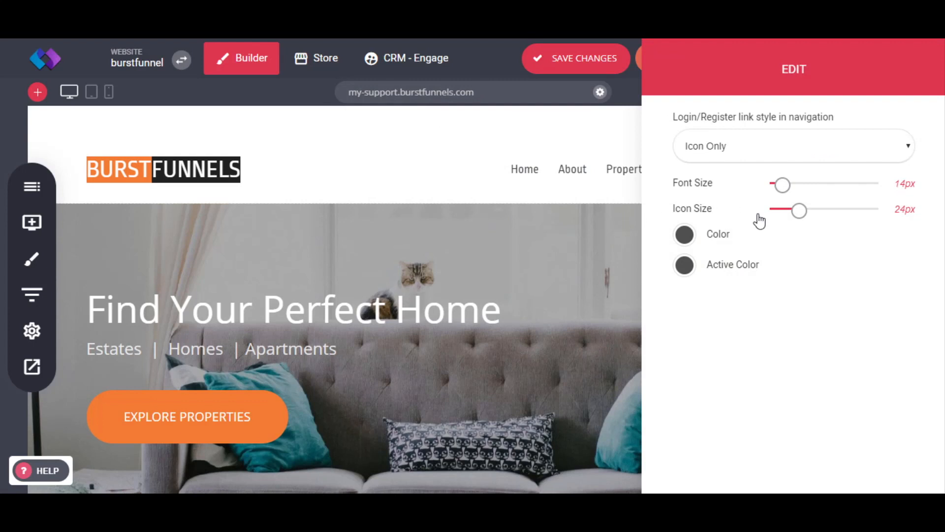
pyautogui.click(478, 181)
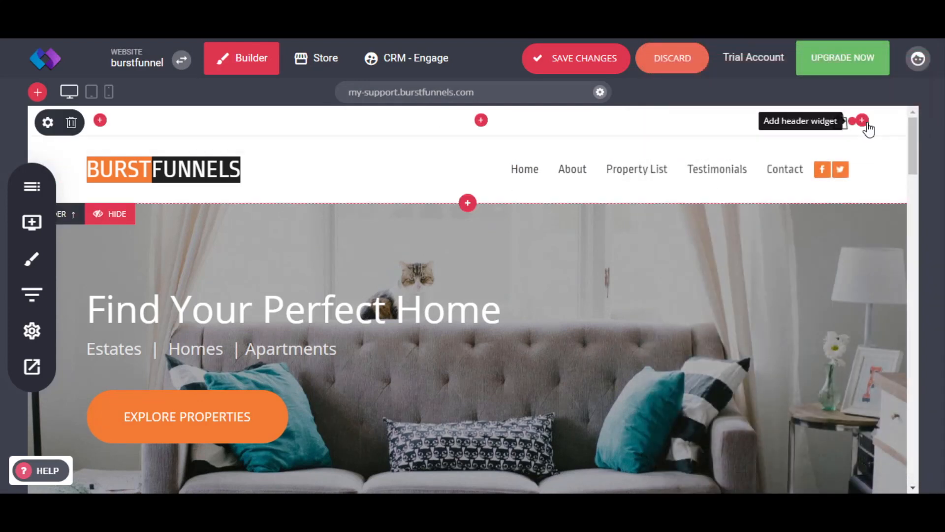
# Add a search widget after the cart in the top header row and widen the gap between the two
pyautogui.click(860, 124)
pyautogui.click(558, 273)
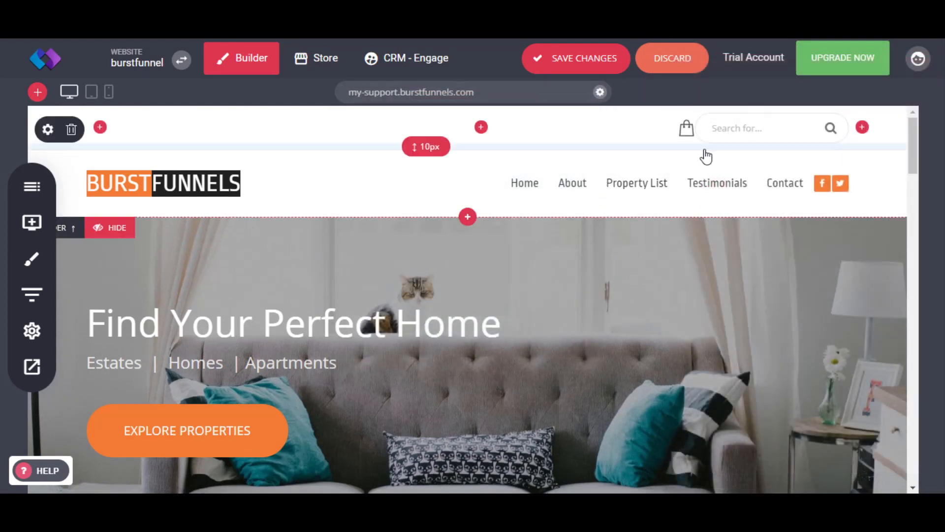
pyautogui.moveTo(698, 129)
pyautogui.mouseDown()
pyautogui.moveTo(668, 129)
pyautogui.moveTo(684, 135)
pyautogui.mouseUp()
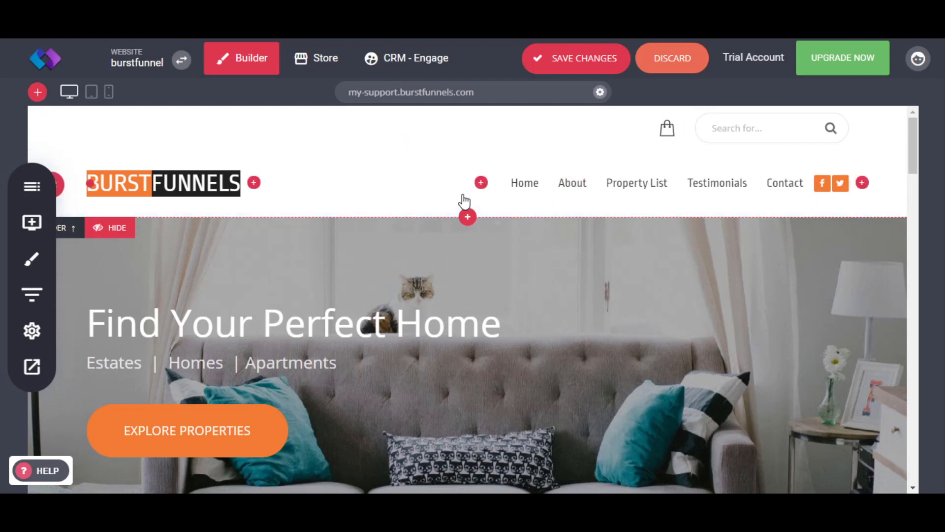
# Add an empty header row below the logo and navigation row, and delete it
pyautogui.click(467, 217)
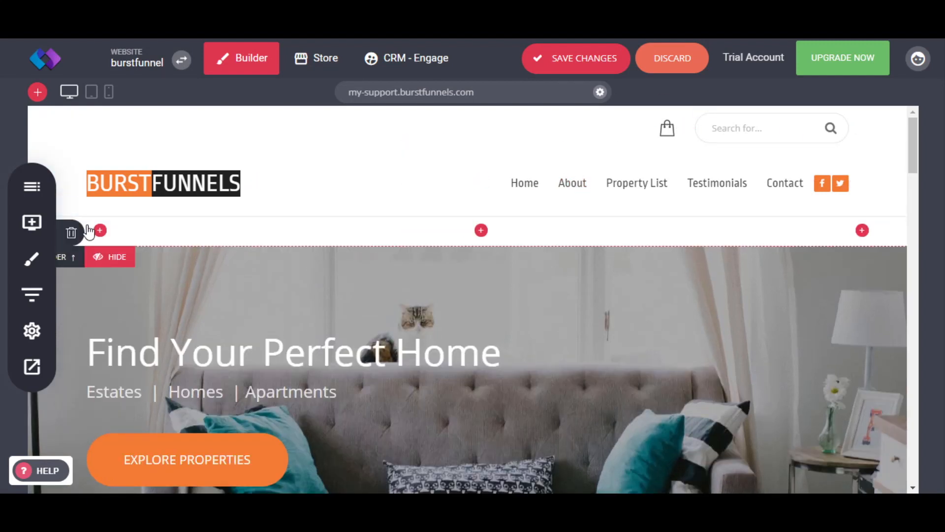
pyautogui.click(71, 232)
pyautogui.click(512, 295)
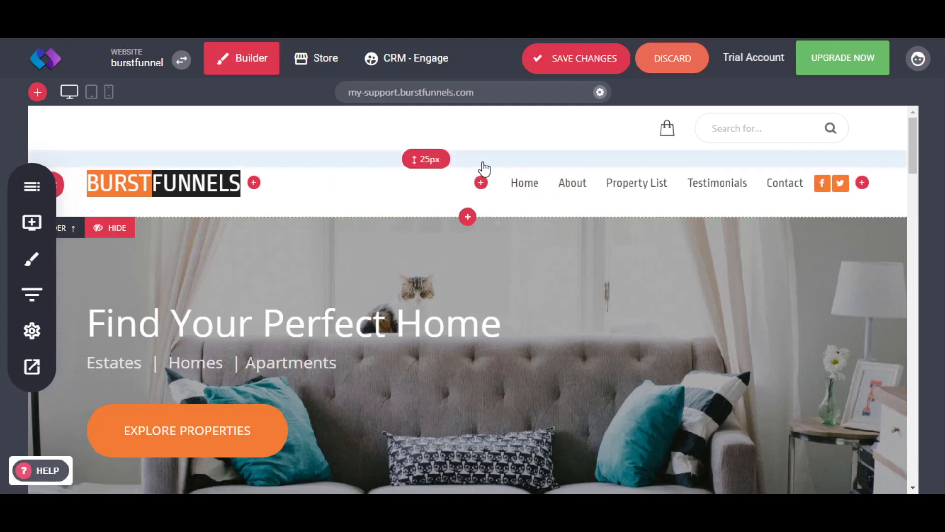
# Open the navigation menu for editing and examine the link types offered for a new menu item, without adding one
pyautogui.moveTo(517, 198)
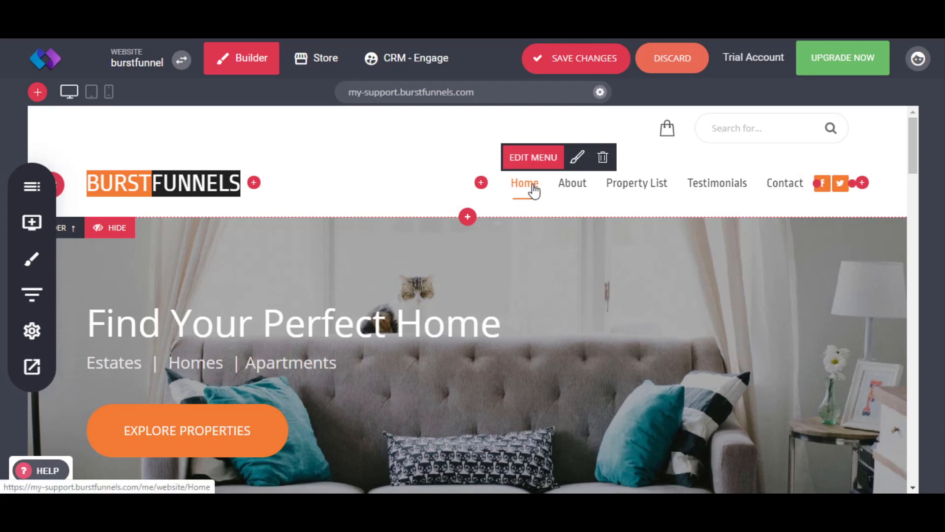
pyautogui.click(531, 159)
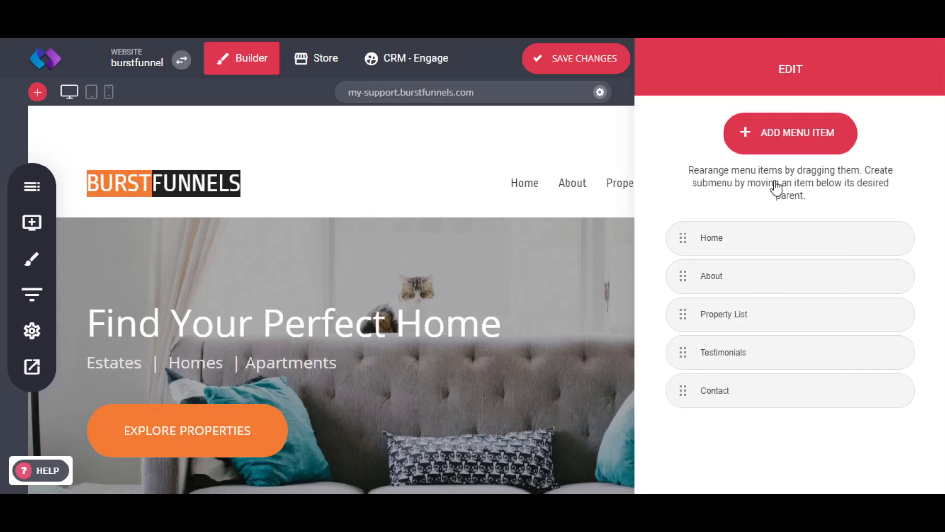
pyautogui.click(806, 131)
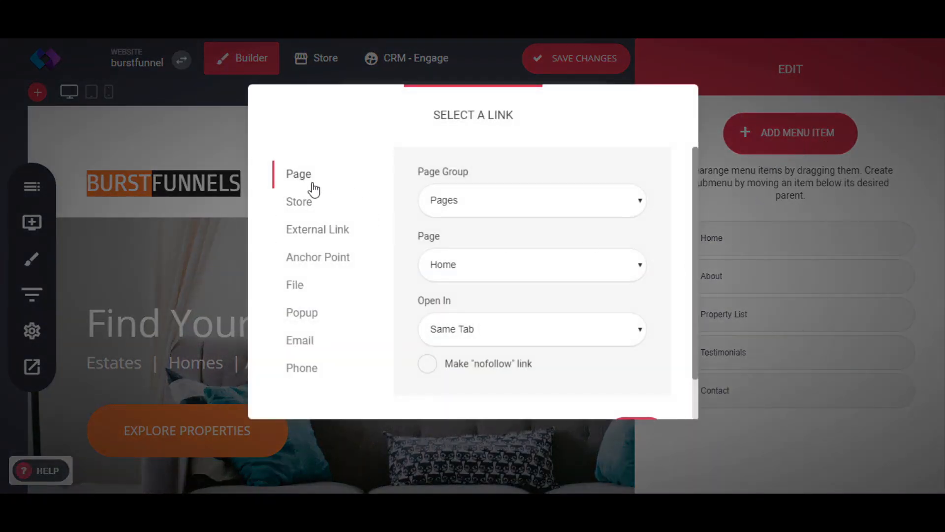
pyautogui.click(308, 208)
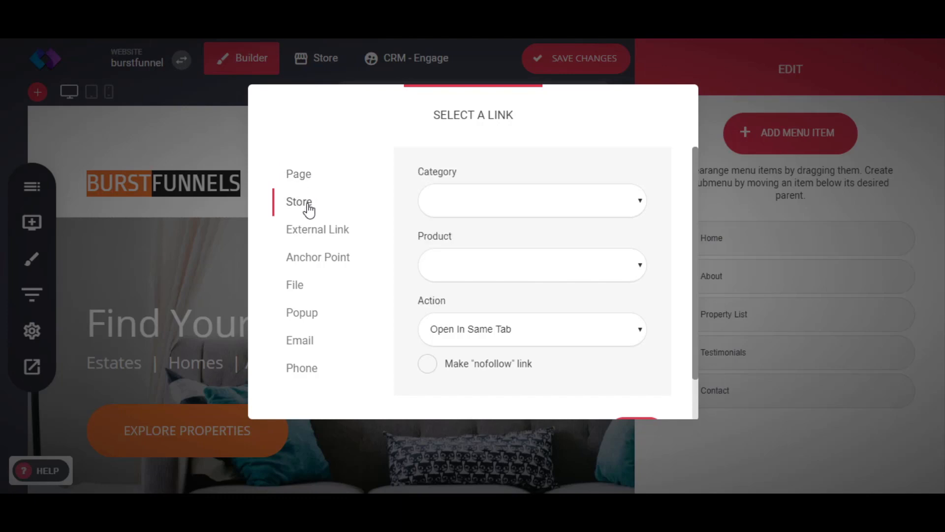
pyautogui.click(317, 258)
pyautogui.click(302, 318)
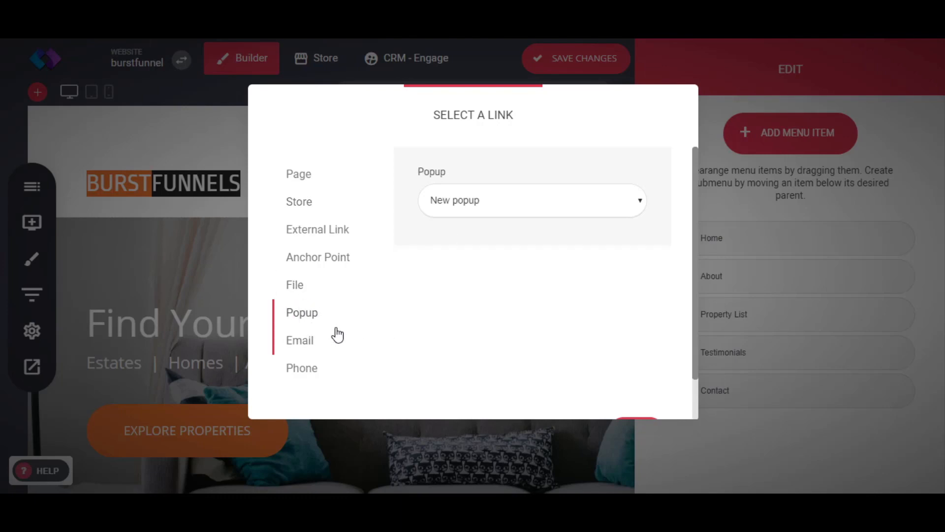
pyautogui.click(315, 373)
pyautogui.scroll(-1, 586, 372)
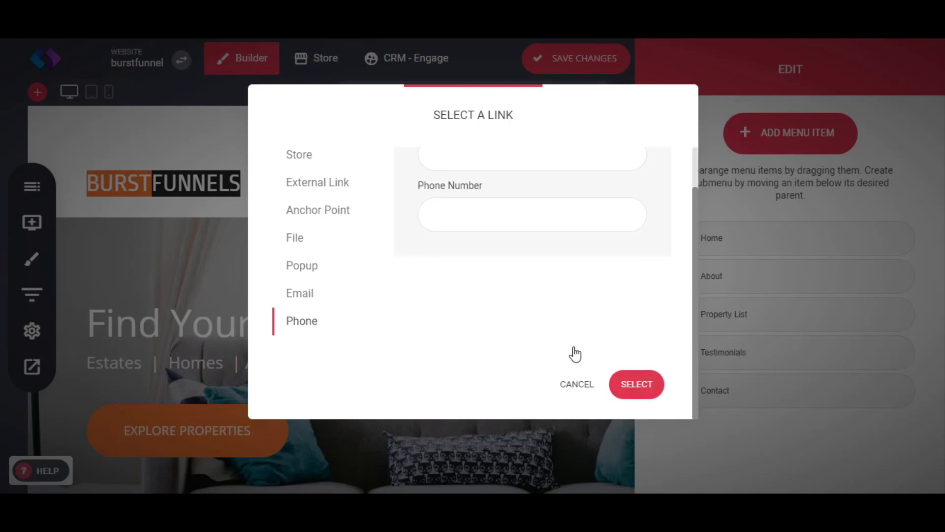
pyautogui.click(576, 385)
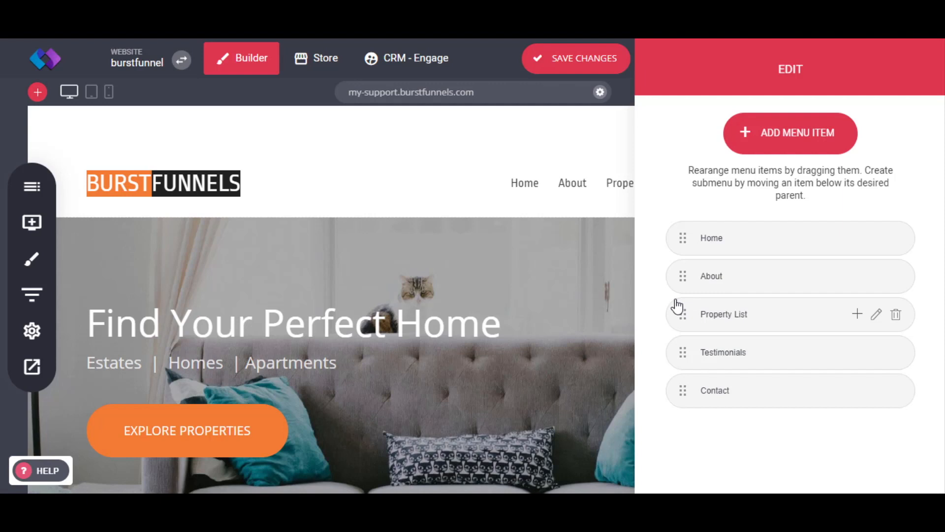
# Nest the Contact menu item under Testimonials as a submenu, and return it to the top level
pyautogui.moveTo(684, 358)
pyautogui.mouseDown()
pyautogui.moveTo(683, 420)
pyautogui.moveTo(679, 344)
pyautogui.moveTo(681, 355)
pyautogui.mouseUp()
pyautogui.moveTo(686, 403); pyautogui.dragTo(720, 409)
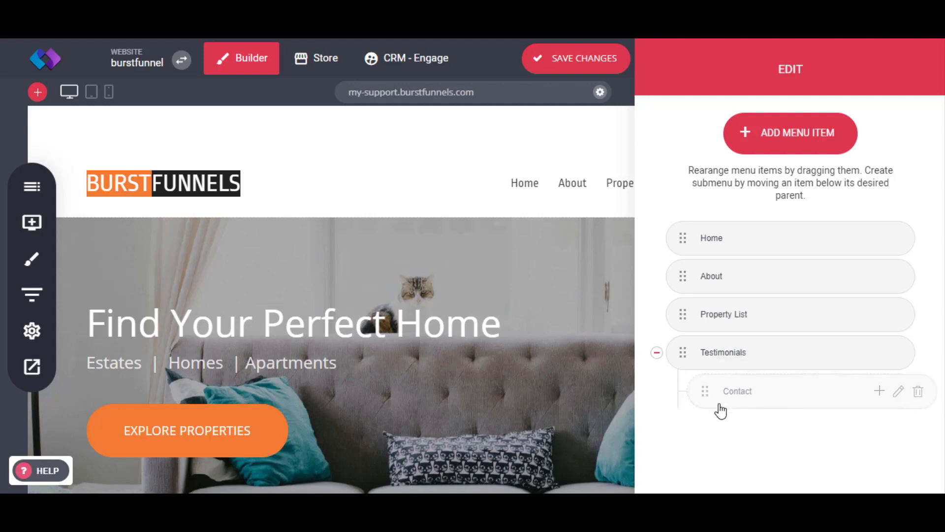
pyautogui.moveTo(707, 402); pyautogui.dragTo(680, 399)
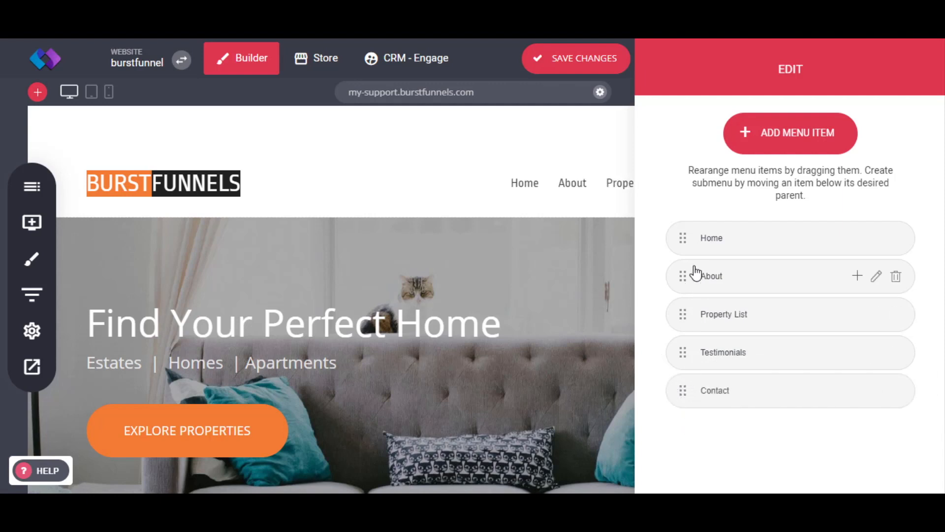
# Add a mega menu under the Contact menu item and open its layout for editing
pyautogui.moveTo(744, 392)
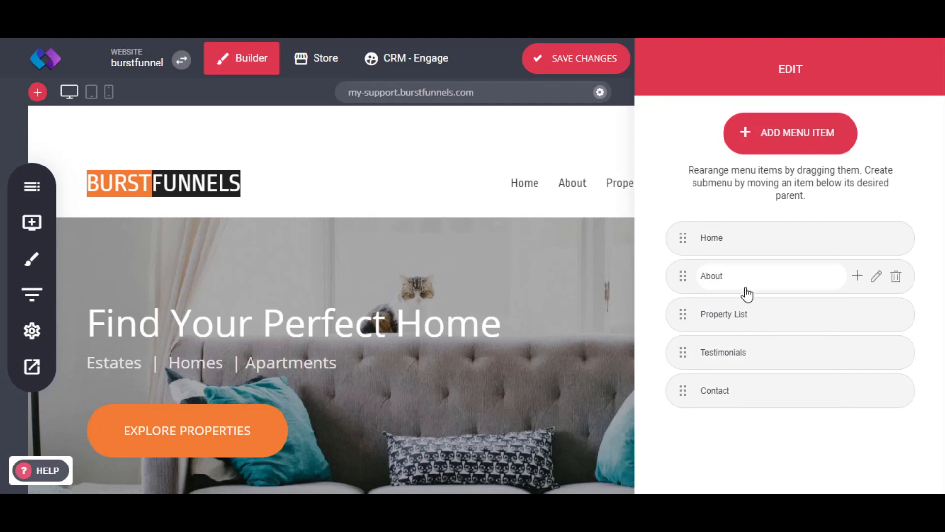
pyautogui.moveTo(737, 294)
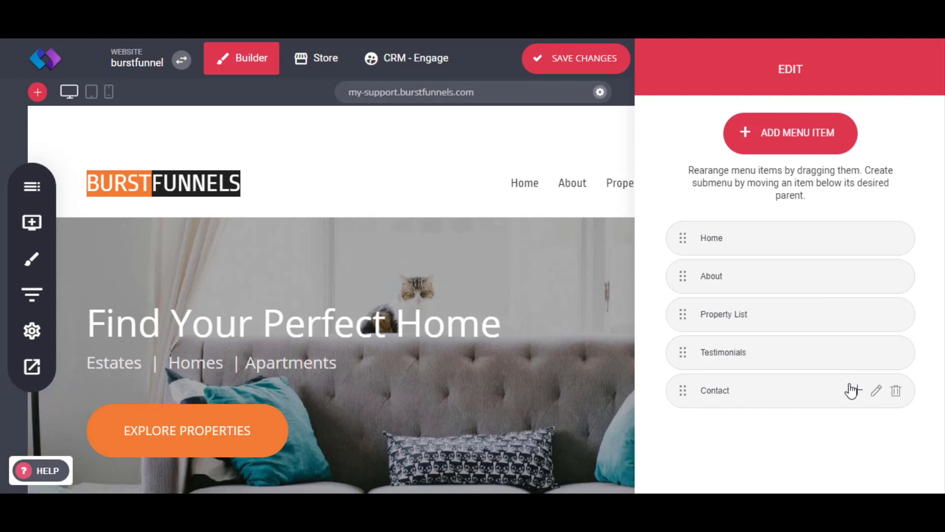
pyautogui.click(856, 393)
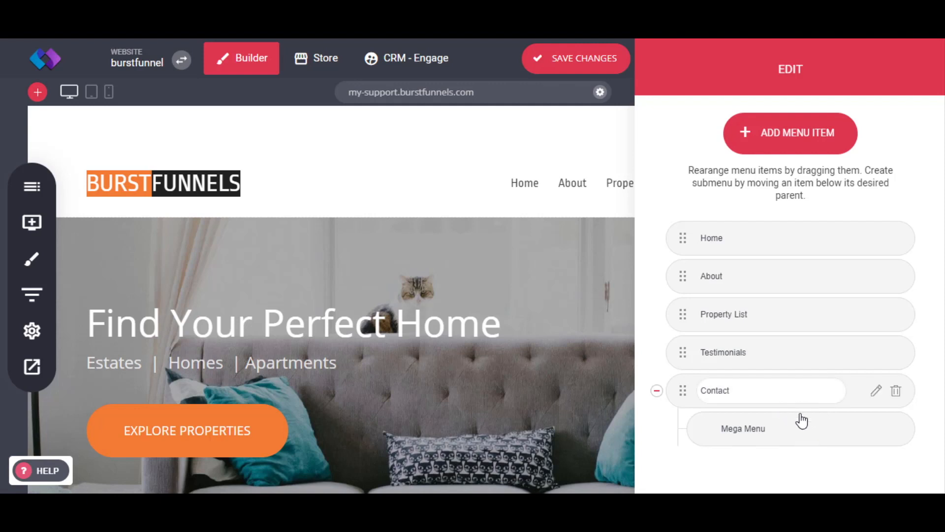
pyautogui.click(878, 434)
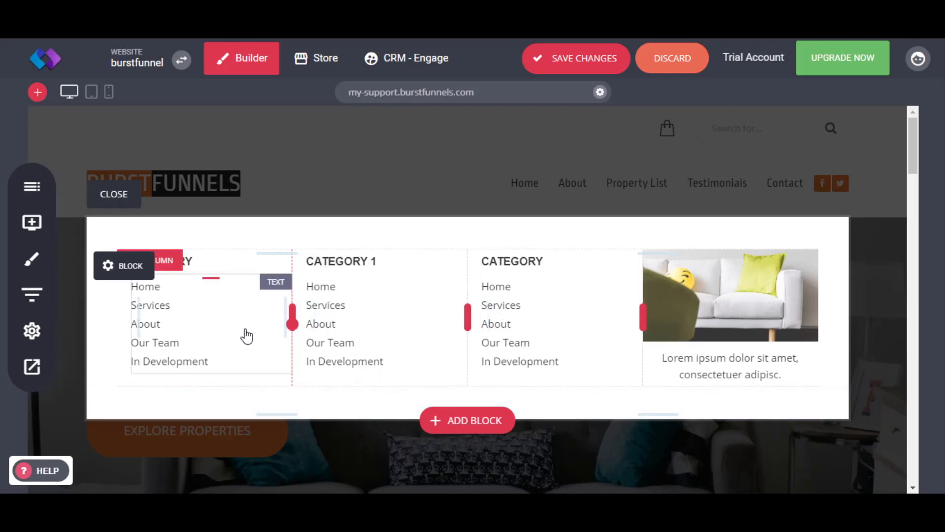
# Check the widgets available for the mega menu, and add the "Awesome Experience" block from the block library
pyautogui.click(33, 228)
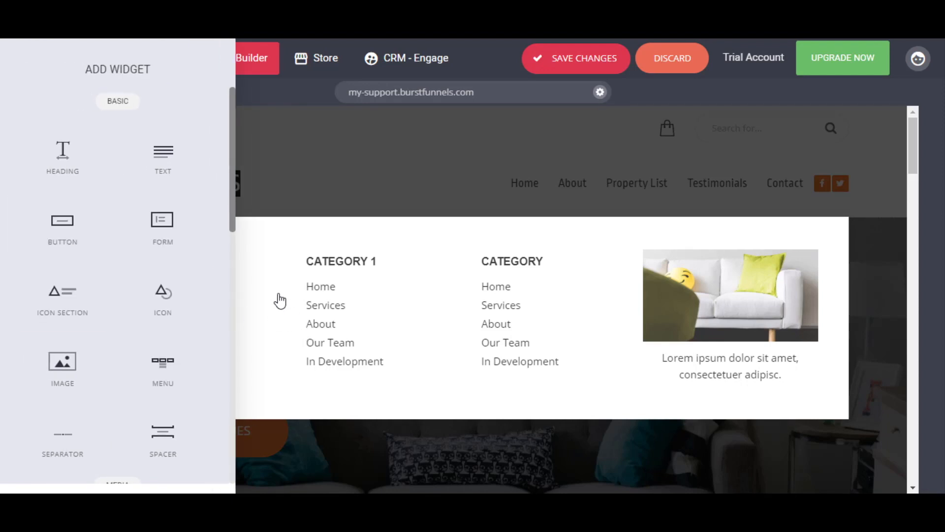
pyautogui.click(280, 301)
pyautogui.click(467, 421)
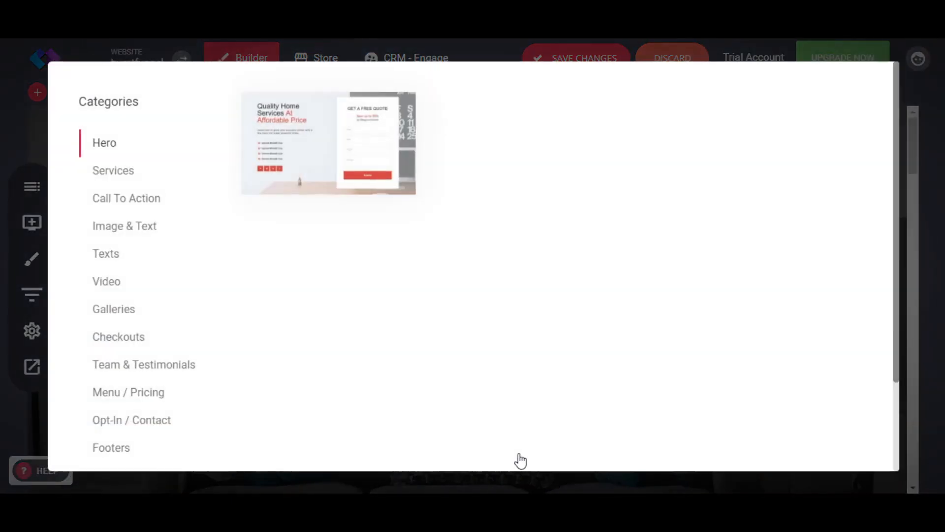
pyautogui.click(131, 186)
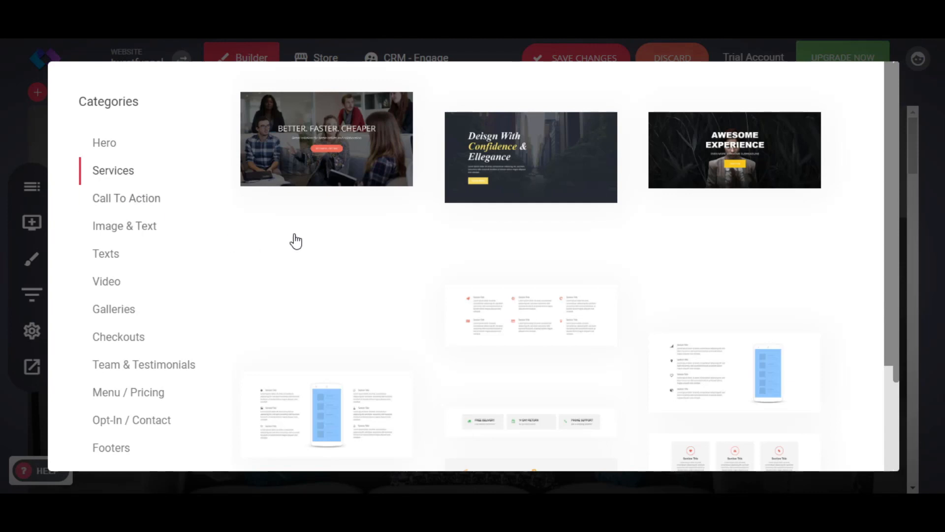
pyautogui.click(670, 230)
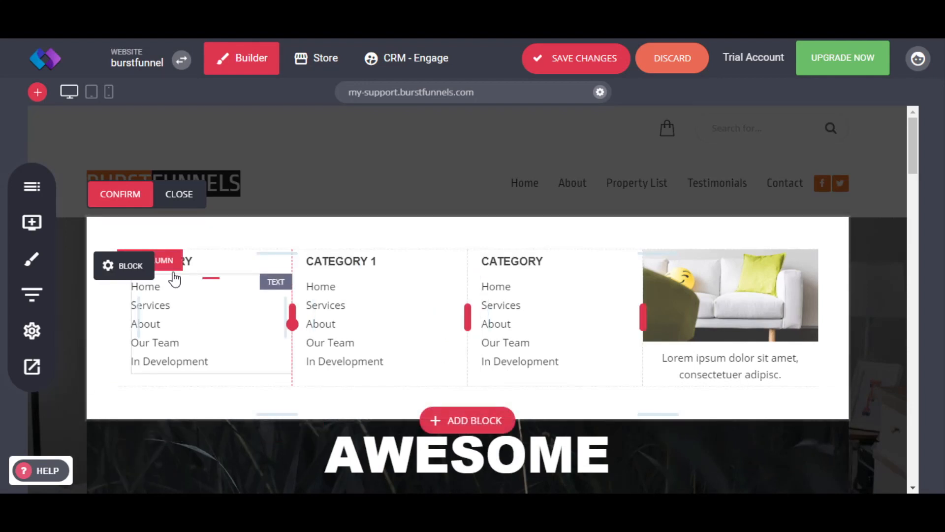
# Confirm the mega menu layout and save the website changes
pyautogui.click(105, 194)
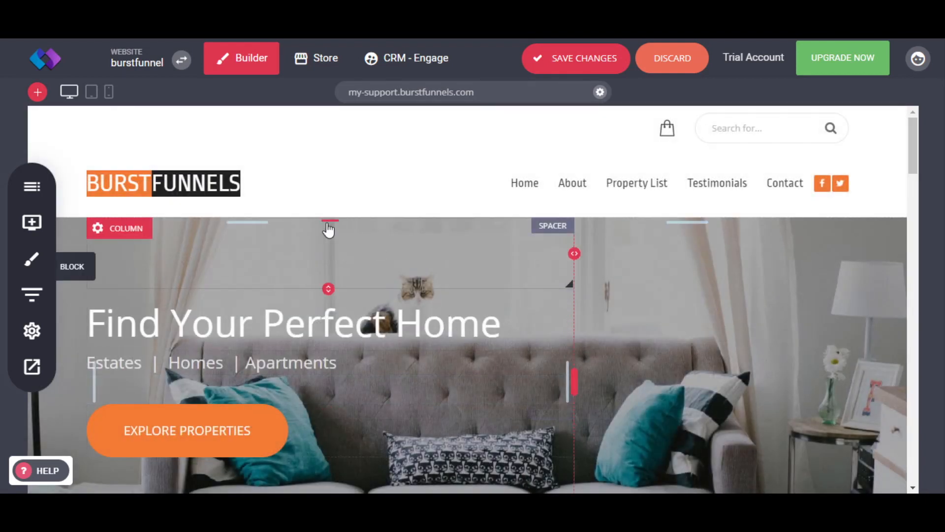
pyautogui.click(570, 58)
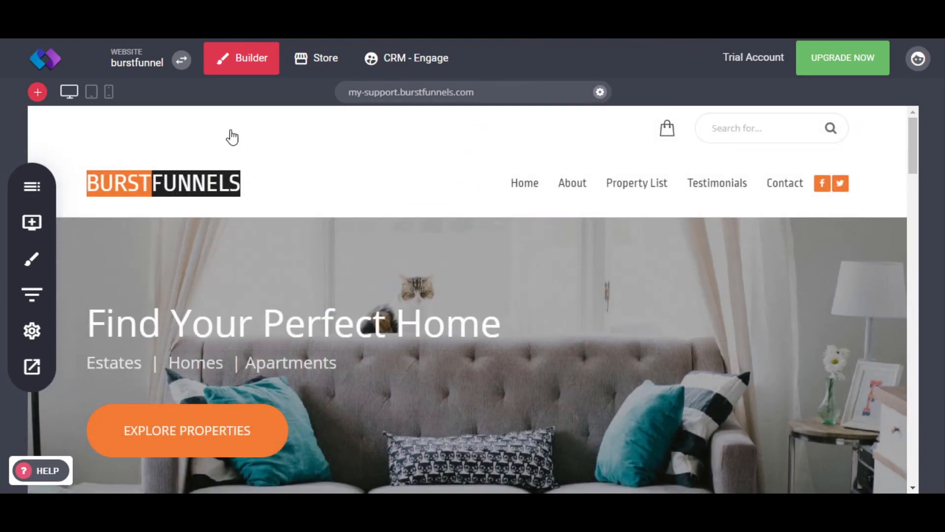
# Preview the website, check the mega menu under the Contact menu item, and return to the builder
pyautogui.click(35, 370)
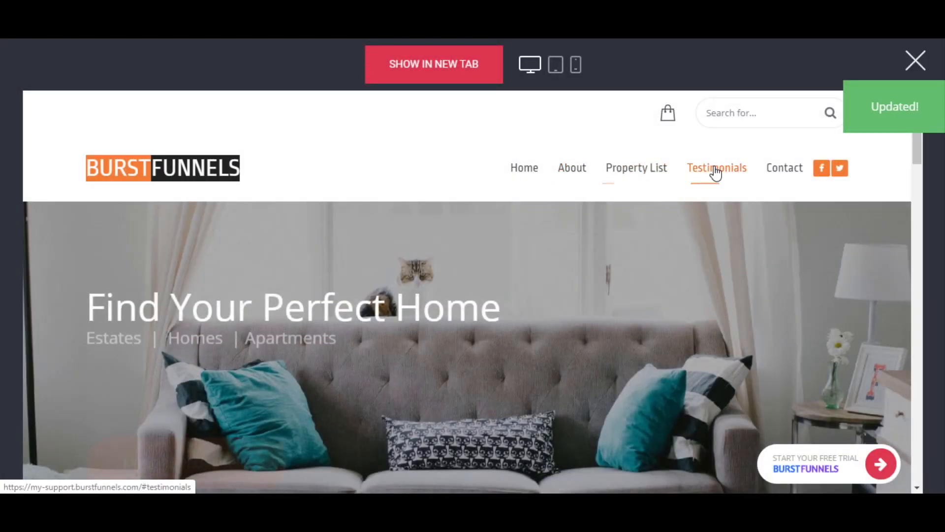
pyautogui.moveTo(772, 172)
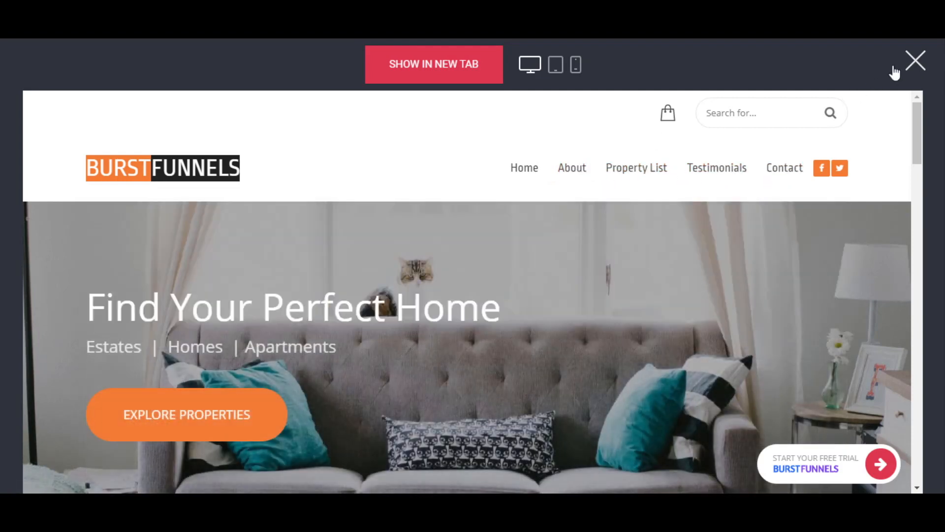
pyautogui.click(915, 60)
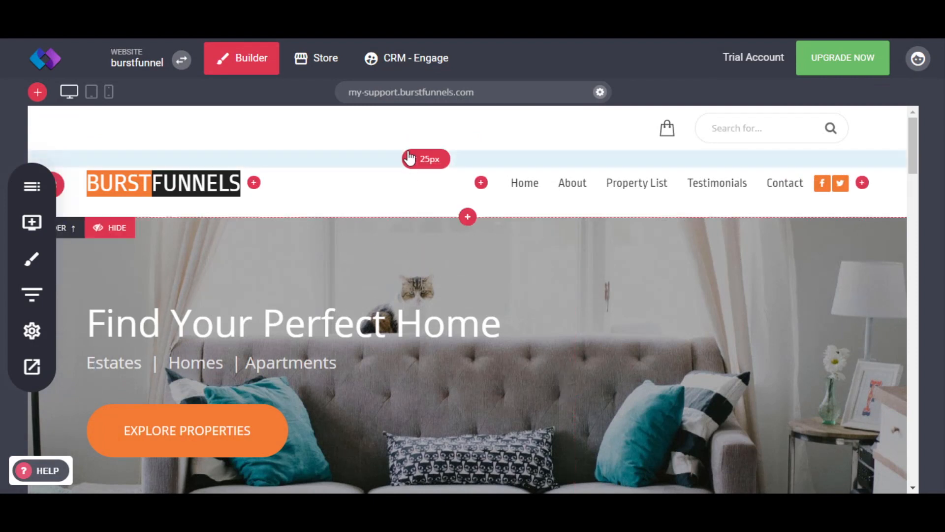
# Reduce the spacing between the top header row and the logo and navigation row
pyautogui.moveTo(408, 156); pyautogui.dragTo(407, 142)
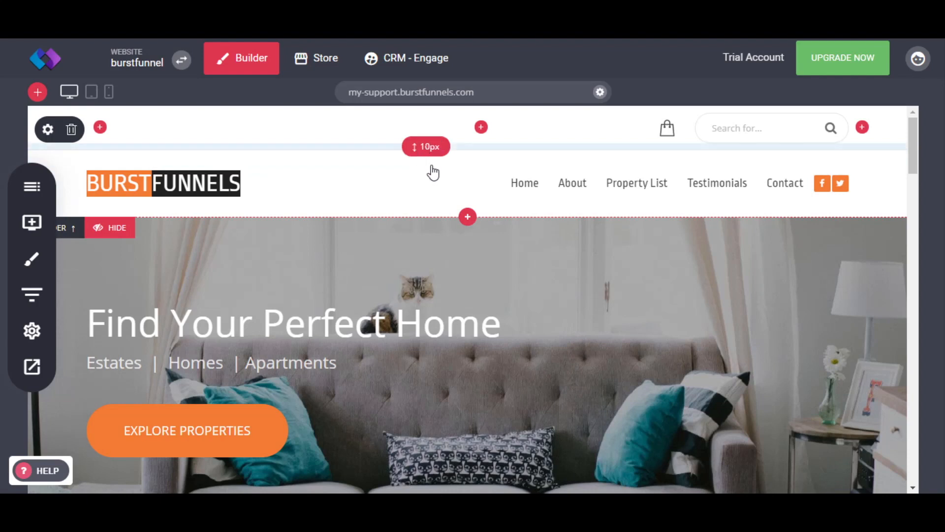
pyautogui.moveTo(446, 162); pyautogui.dragTo(451, 144)
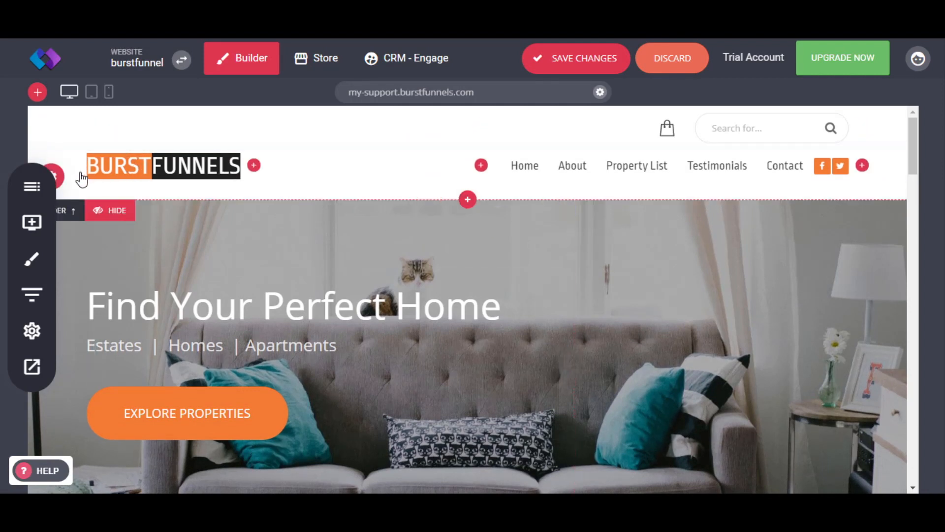
# Try the header layouts On Top - Full-width and On Top - Compact in the header settings
pyautogui.click(56, 175)
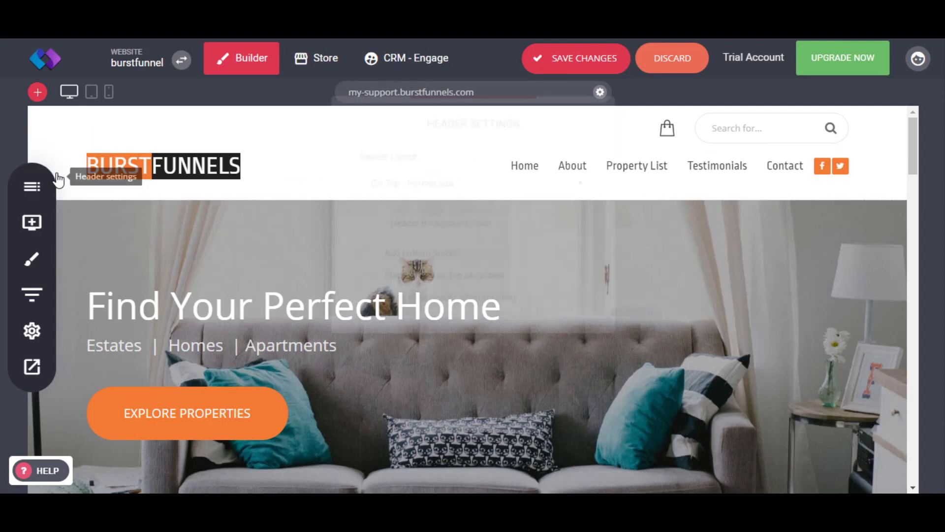
pyautogui.moveTo(484, 154); pyautogui.dragTo(653, 218)
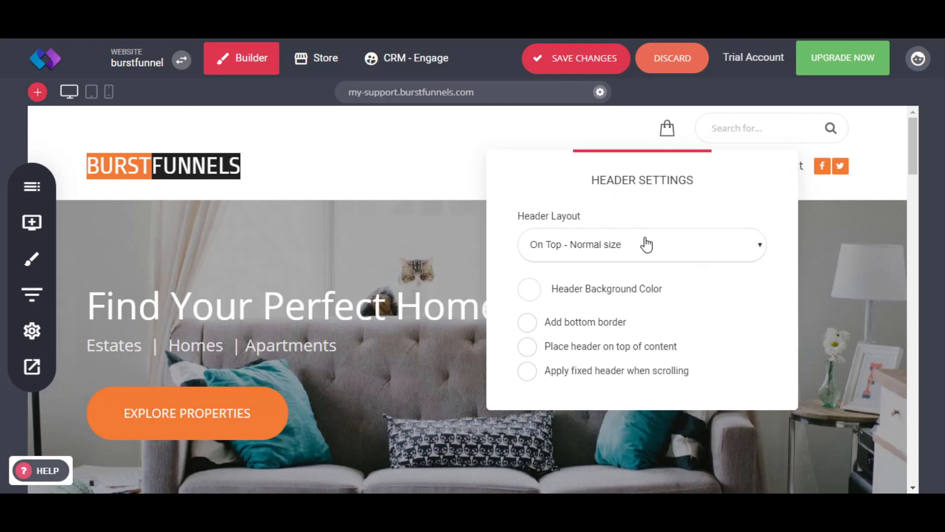
pyautogui.click(690, 257)
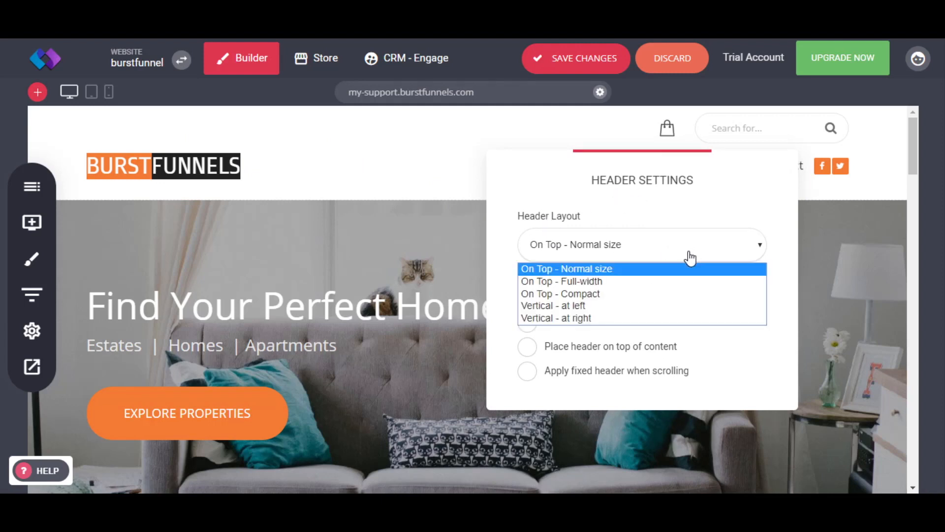
pyautogui.click(617, 284)
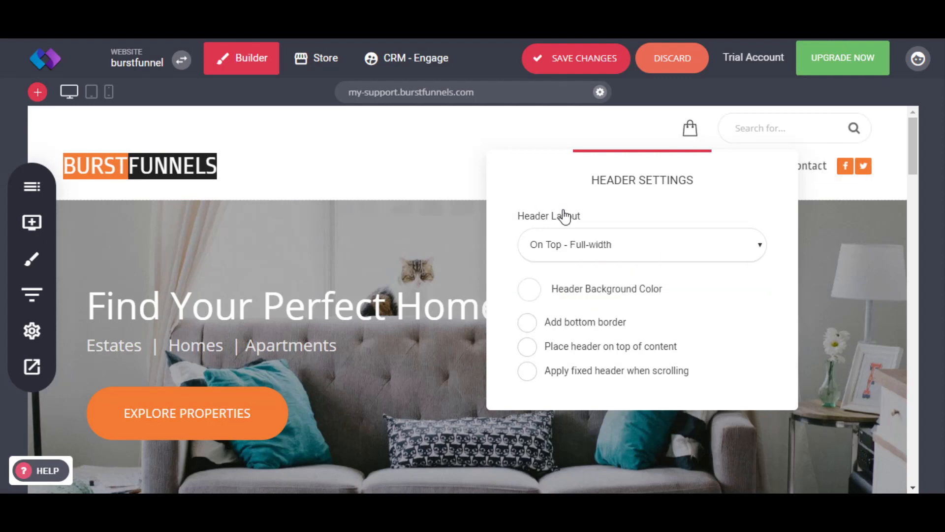
pyautogui.click(657, 254)
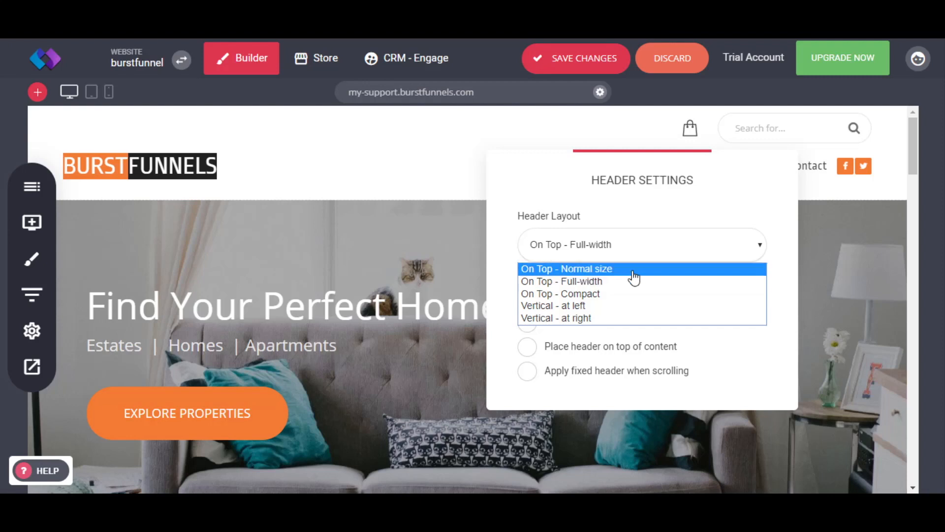
pyautogui.click(612, 294)
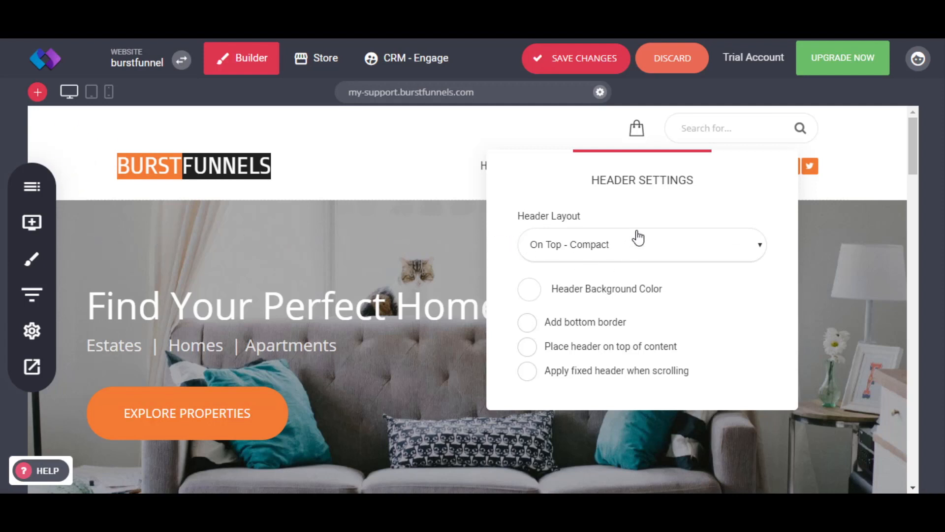
# Try the header layouts Vertical - at left and Vertical - at right
pyautogui.click(643, 253)
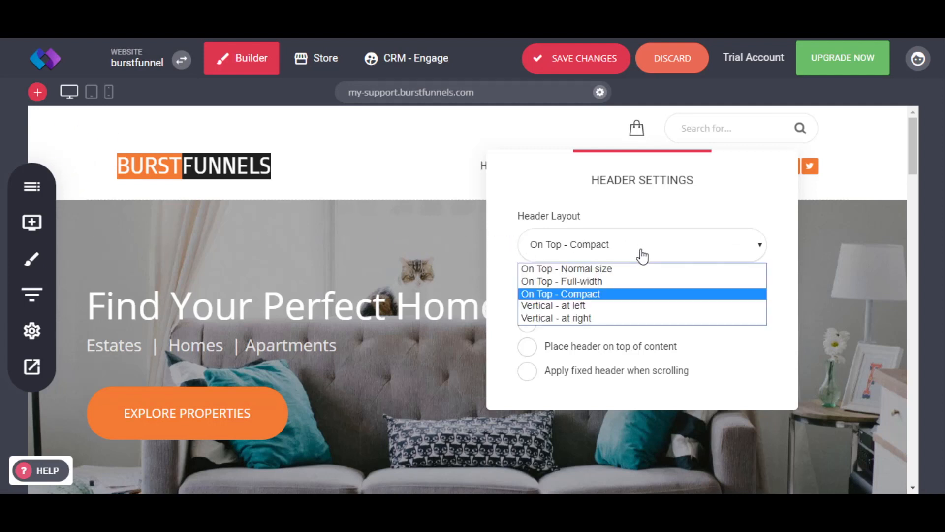
pyautogui.click(622, 306)
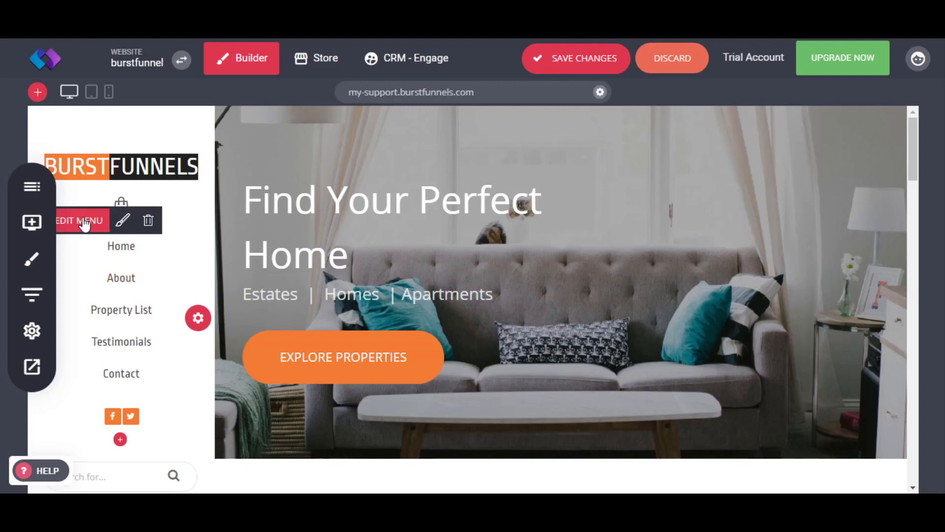
pyautogui.click(198, 318)
pyautogui.click(428, 194)
pyautogui.click(477, 256)
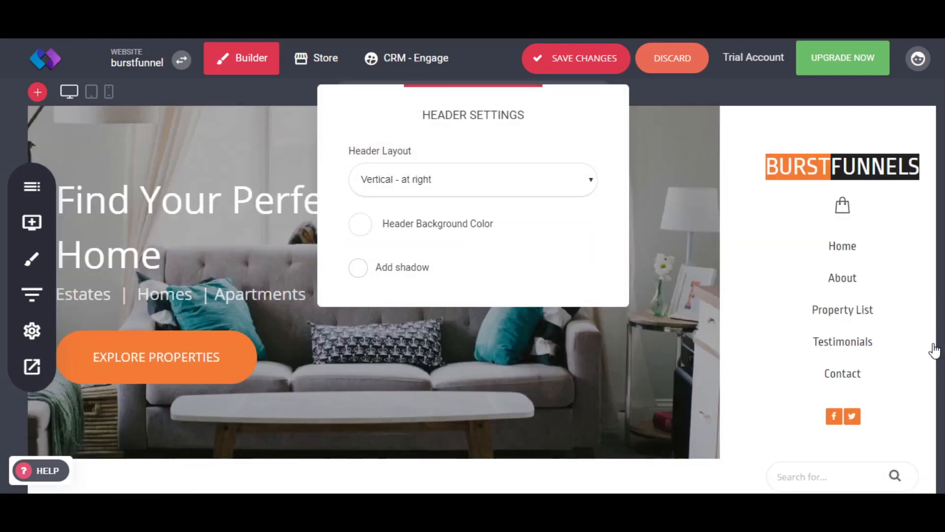
# Check the header layout options again and discard all unsaved header layout changes
pyautogui.click(459, 182)
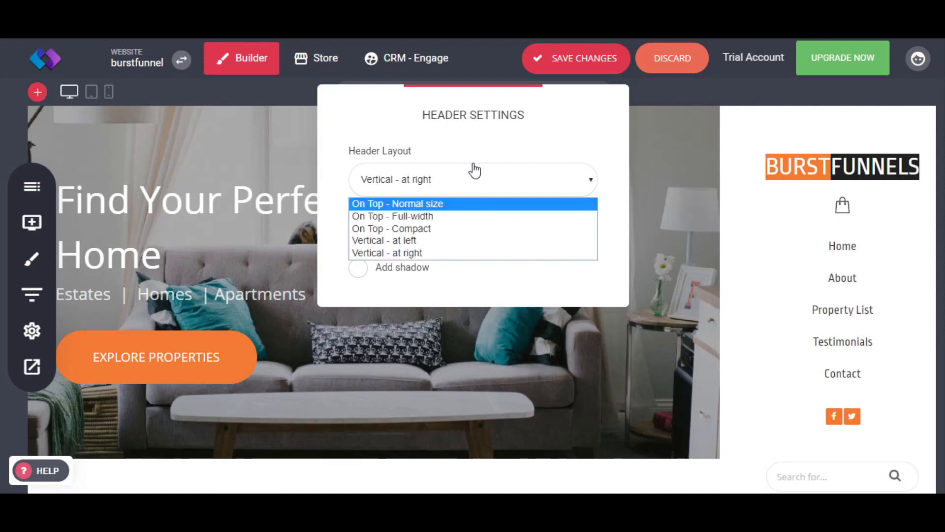
pyautogui.click(405, 211)
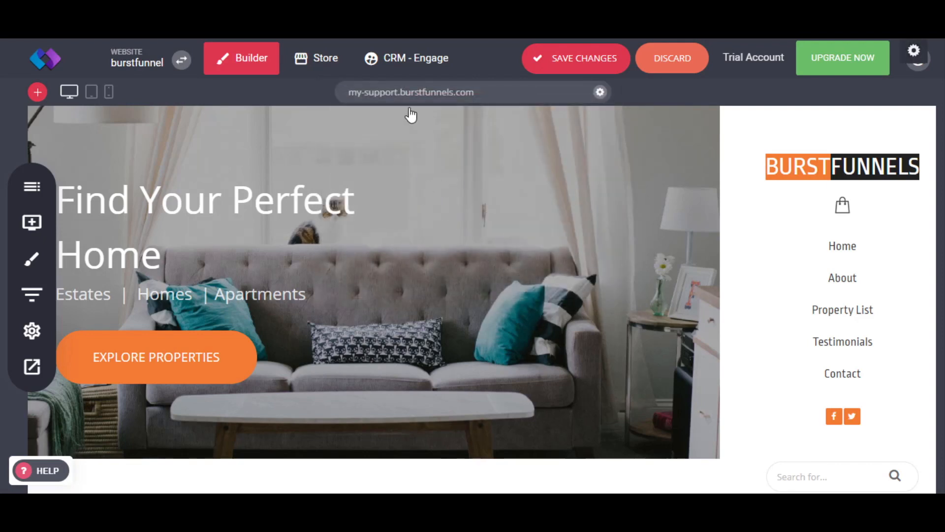
pyautogui.click(665, 67)
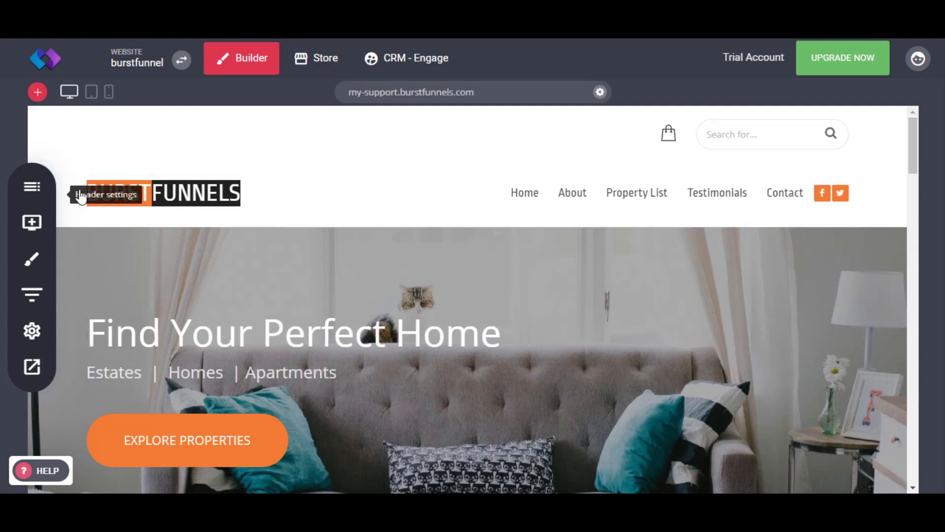
# Tighten the spacing above the logo row and enable placing the header on top of the content
pyautogui.moveTo(132, 175); pyautogui.dragTo(133, 147)
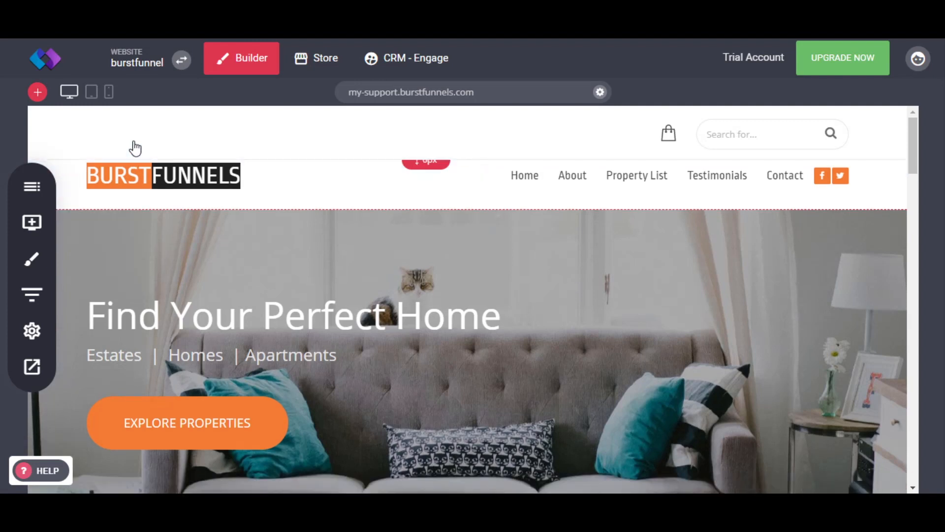
pyautogui.click(60, 184)
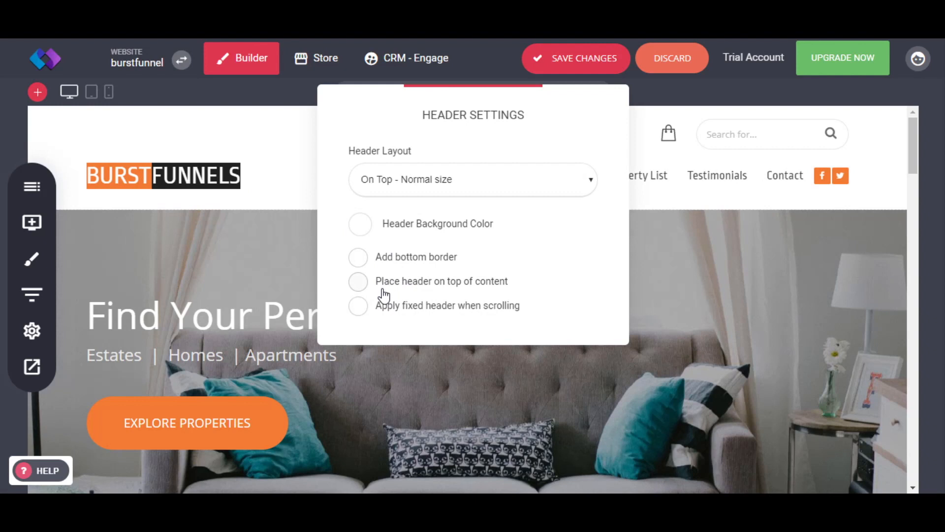
pyautogui.click(359, 283)
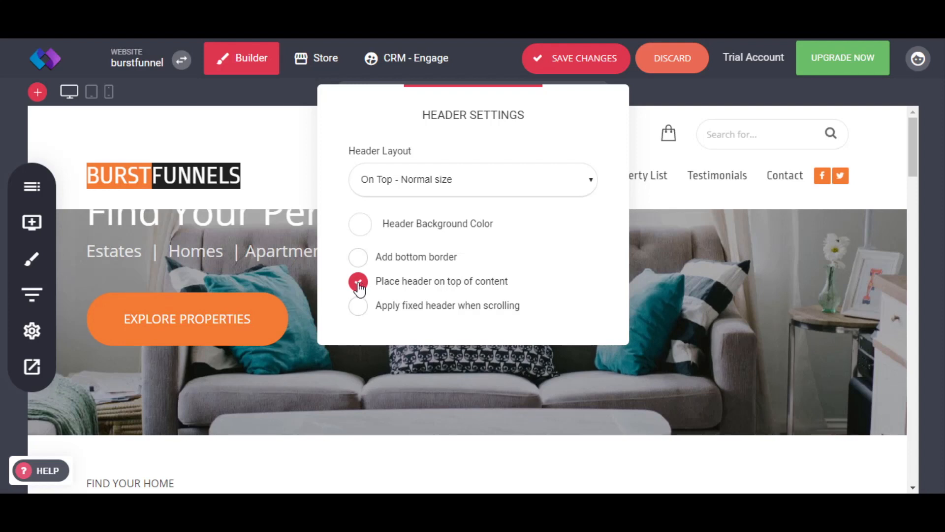
pyautogui.click(301, 274)
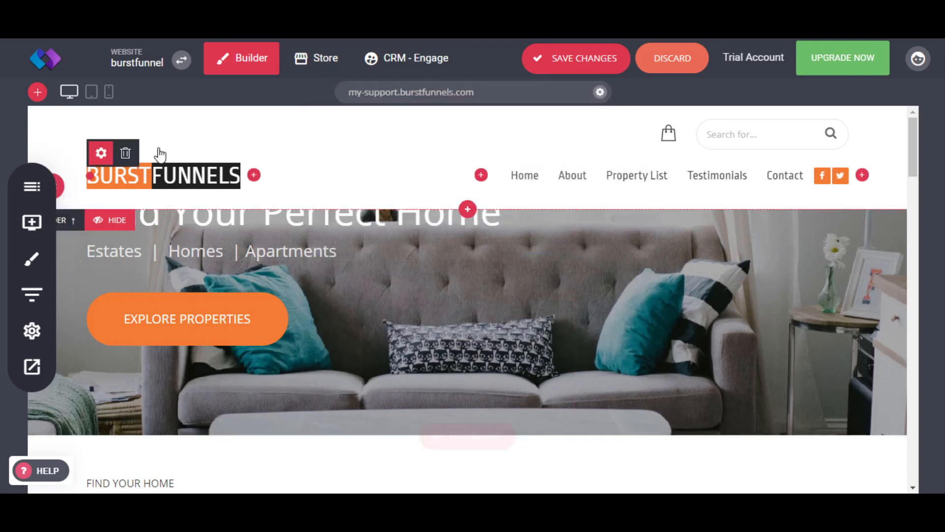
# Disable placing the header on top of the content and enlarge the spacer above the "Find Your Perfect Home" heading
pyautogui.click(63, 185)
pyautogui.click(359, 283)
pyautogui.click(241, 259)
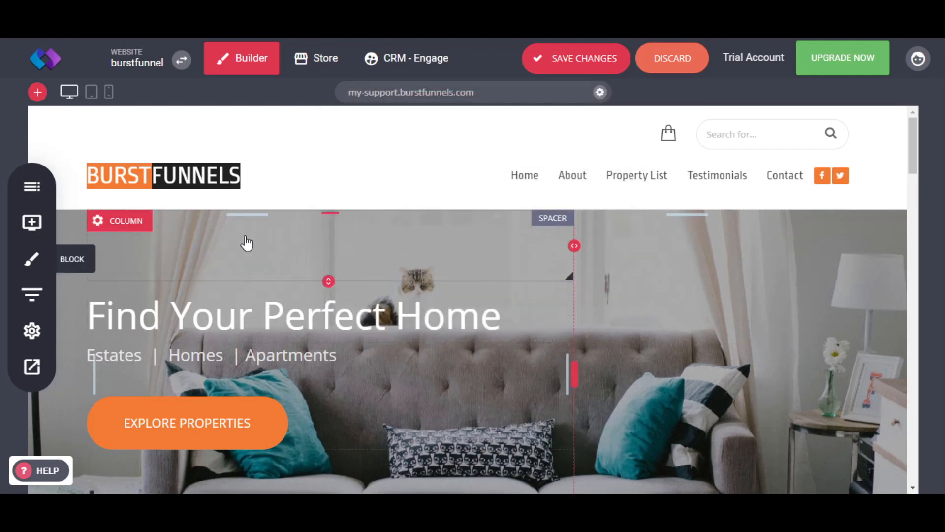
pyautogui.moveTo(309, 279); pyautogui.dragTo(275, 326)
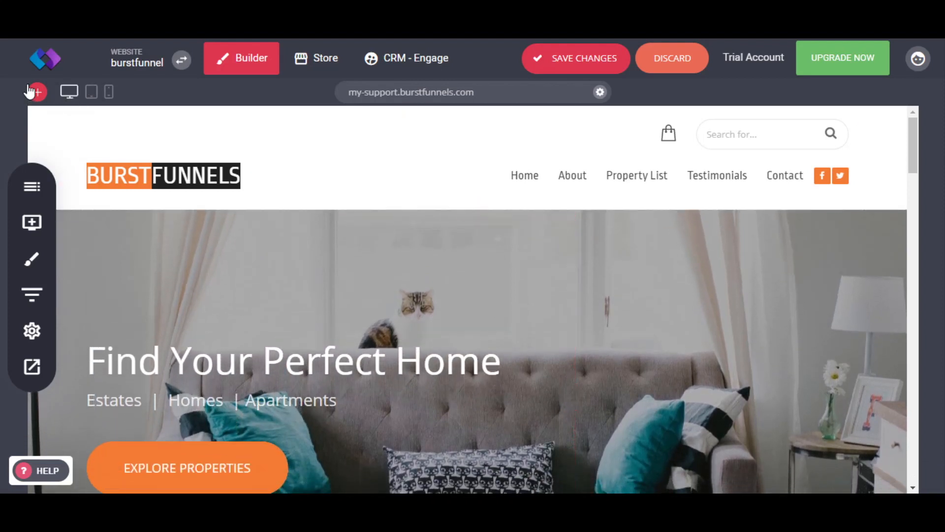
# Place the header on top of the content and make its background color transparent
pyautogui.click(68, 179)
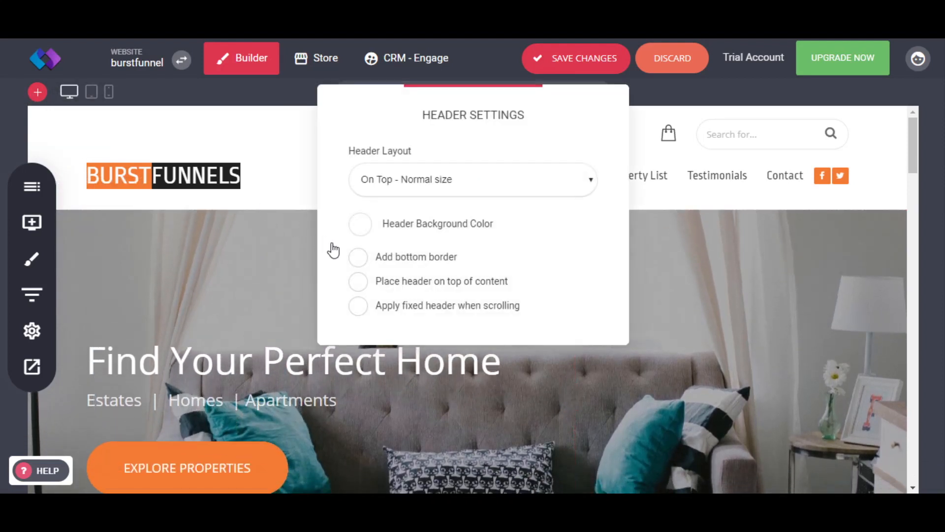
pyautogui.click(359, 282)
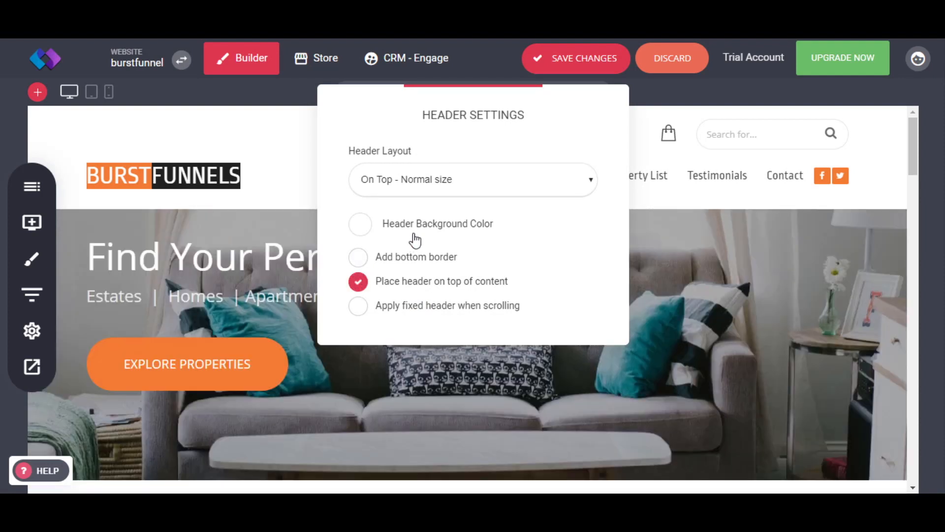
pyautogui.click(376, 228)
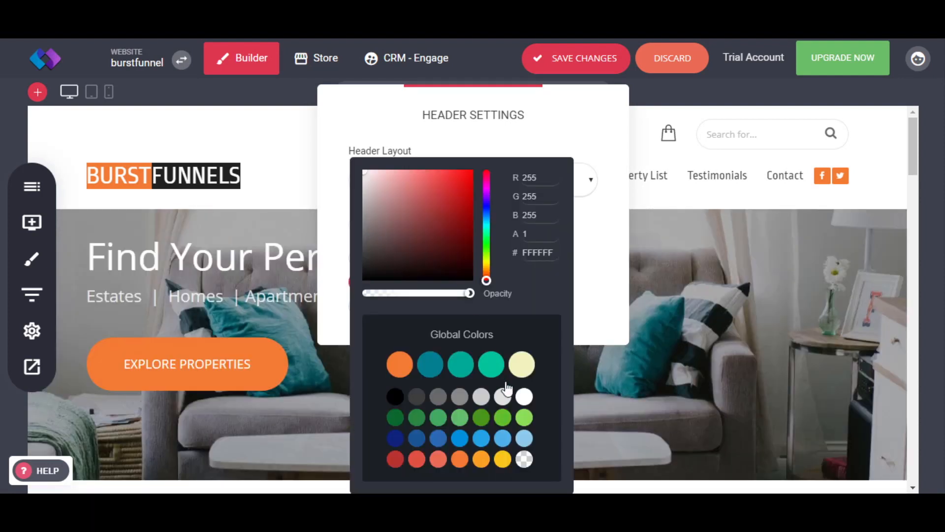
pyautogui.click(523, 460)
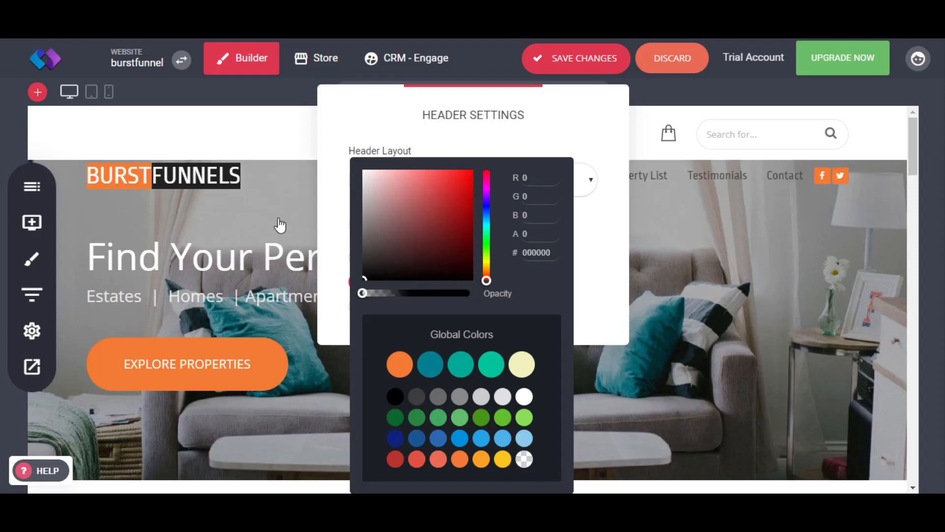
pyautogui.click(281, 217)
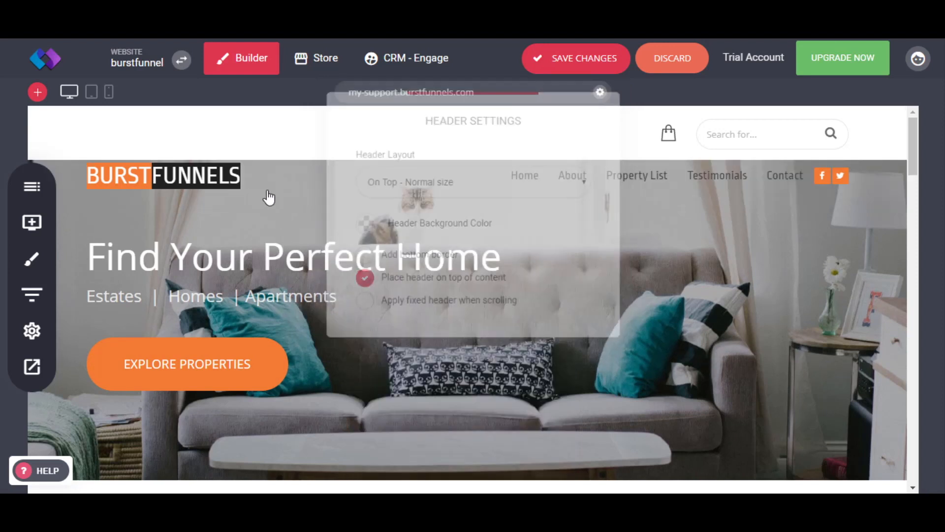
# Reduce the spacing below the top header row and view the logo's image and text options without changing them
pyautogui.moveTo(467, 163); pyautogui.dragTo(466, 135)
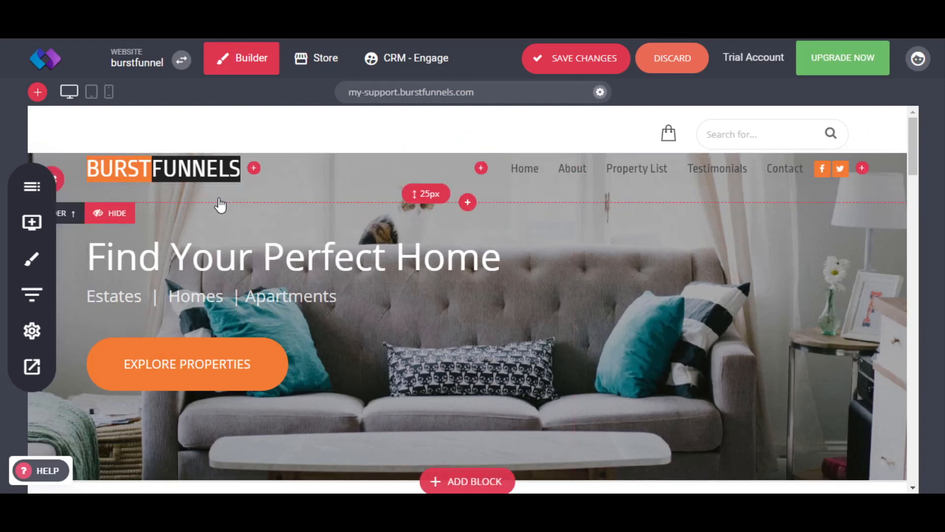
pyautogui.click(101, 145)
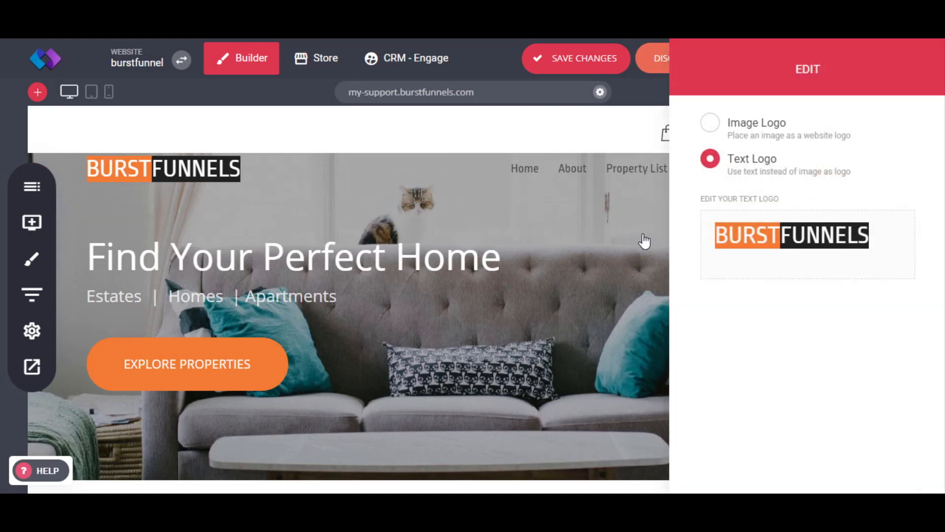
pyautogui.click(454, 306)
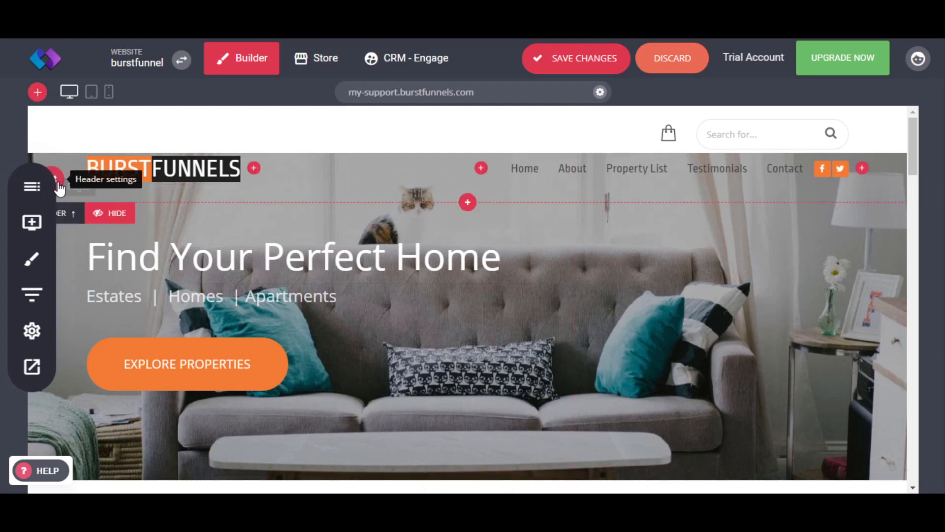
# Review the header settings and discard the unsaved header overlay changes
pyautogui.click(57, 180)
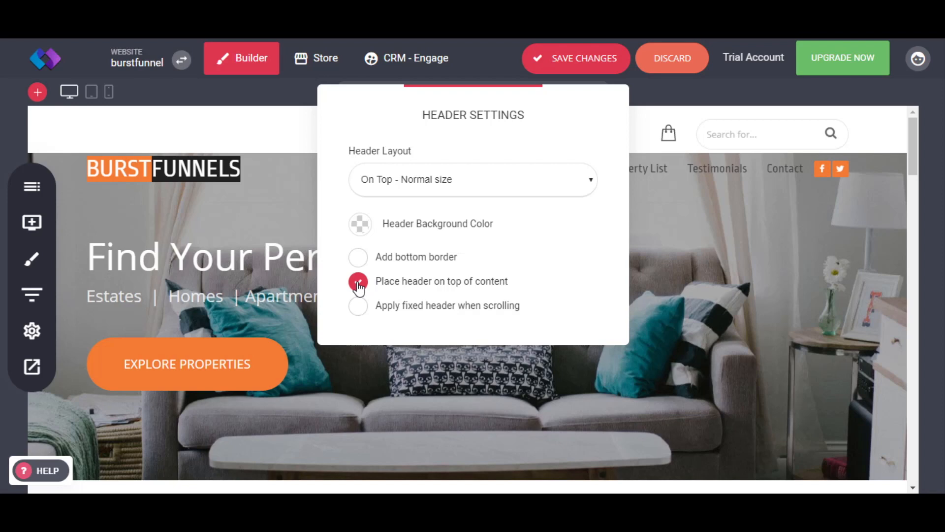
pyautogui.click(684, 59)
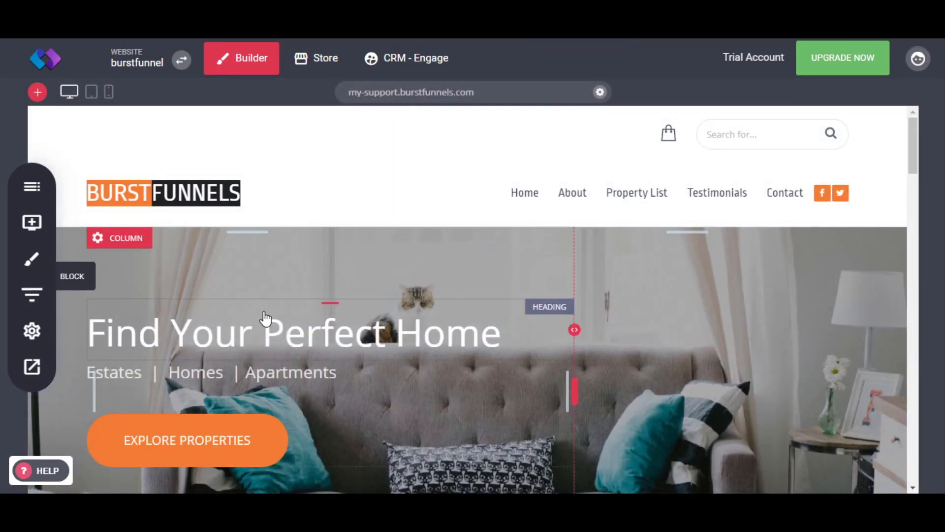
# Turn on the fixed header when scrolling in the header settings and check it on the page
pyautogui.scroll(-2, 266, 321)
pyautogui.scroll(2, 265, 318)
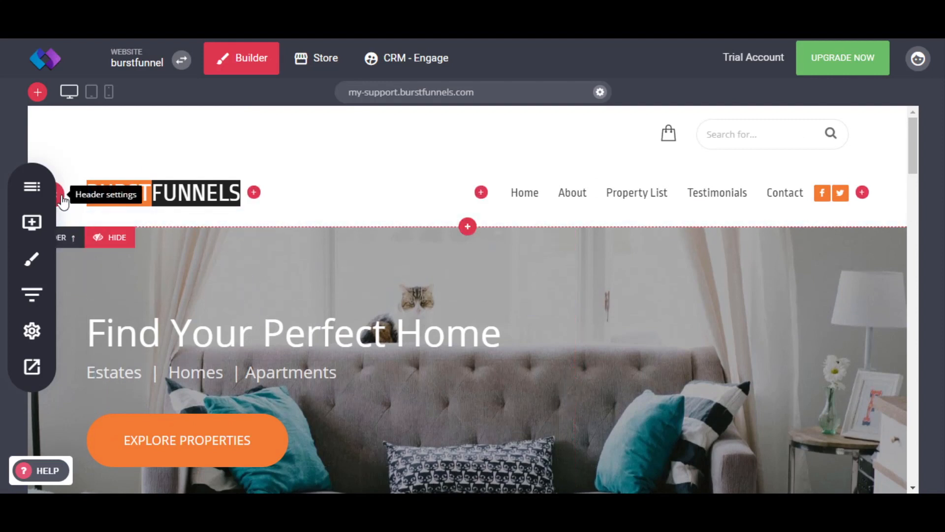
pyautogui.click(60, 195)
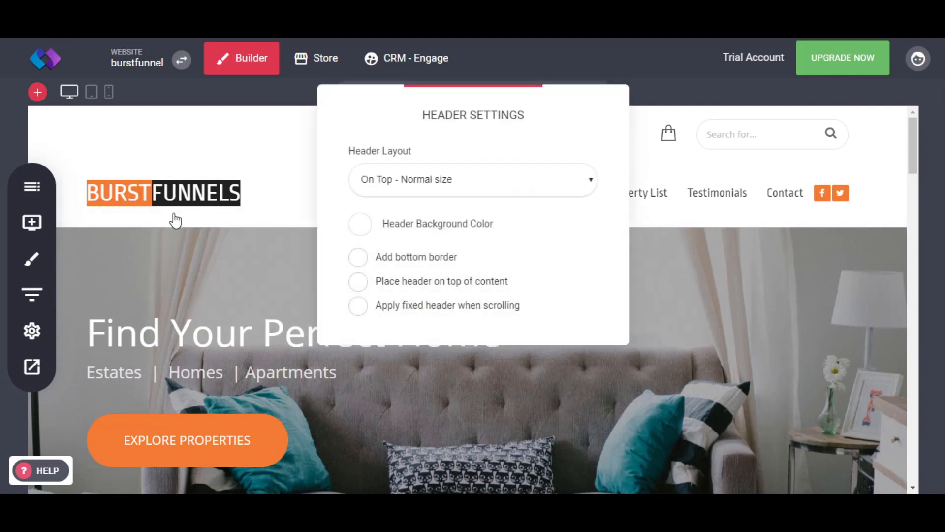
pyautogui.click(360, 309)
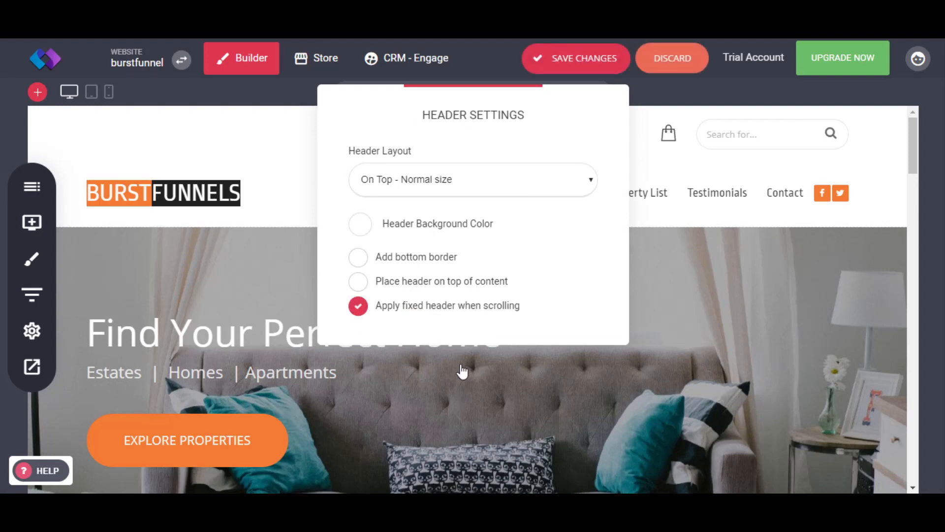
pyautogui.click(670, 389)
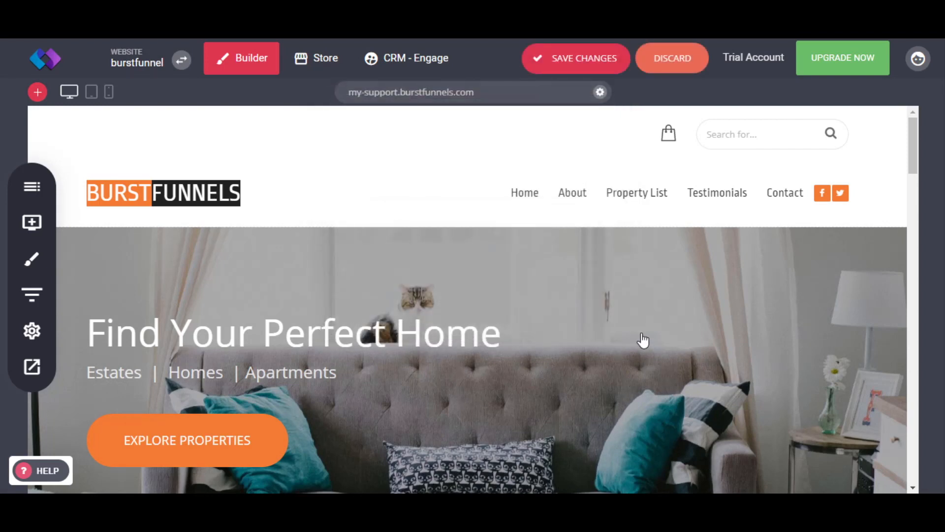
pyautogui.scroll(-6, 591, 353)
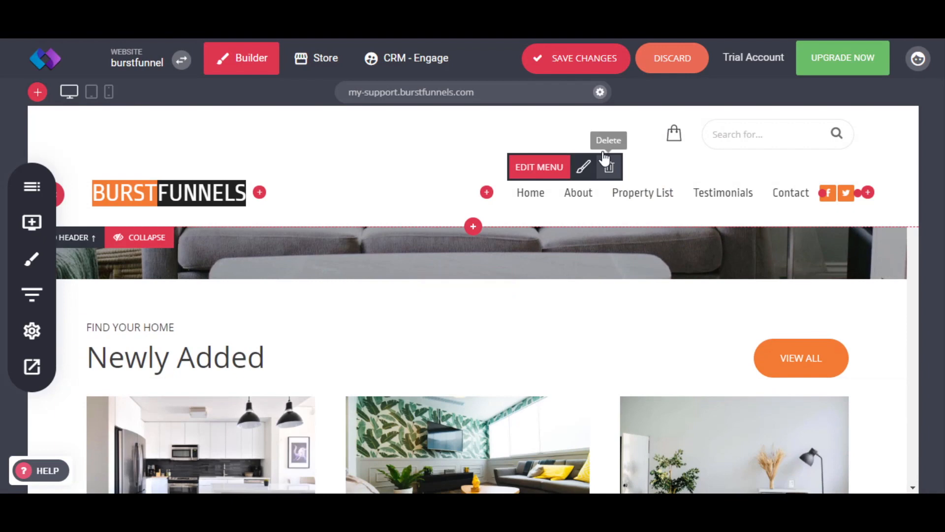
pyautogui.scroll(5, 446, 326)
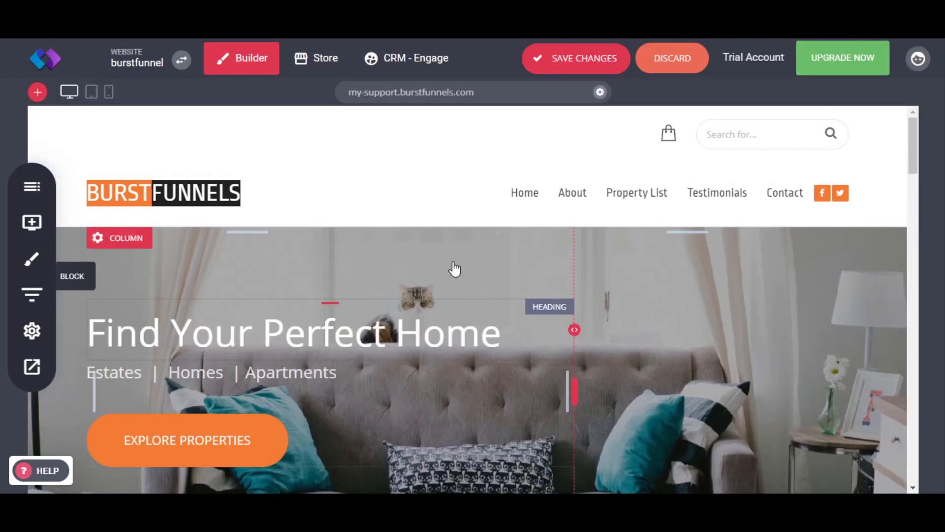
# Reduce the row spacing in the regular header and compare it with the fixed header on the page
pyautogui.moveTo(483, 176); pyautogui.dragTo(493, 131)
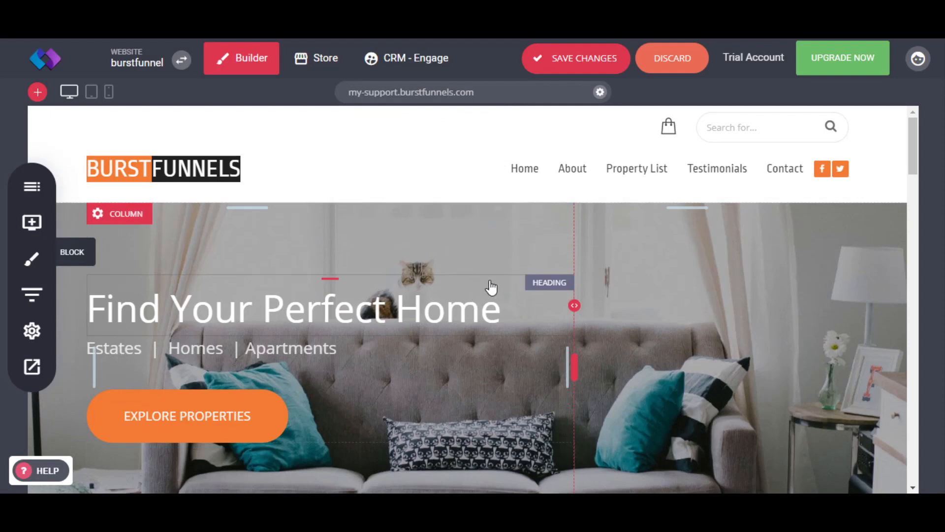
pyautogui.scroll(-4, 487, 290)
pyautogui.scroll(5, 487, 285)
pyautogui.scroll(-1, 403, 248)
pyautogui.scroll(-1, 402, 248)
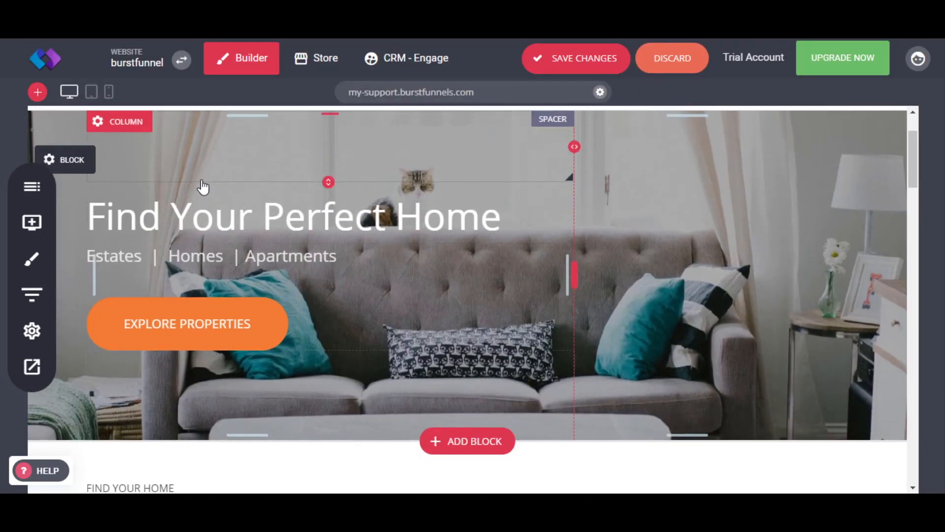
pyautogui.scroll(-6, 195, 251)
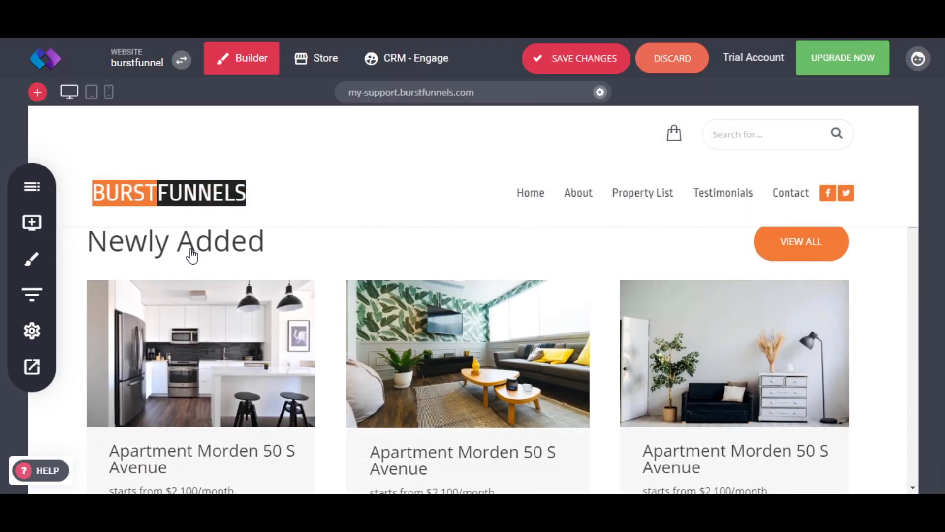
pyautogui.scroll(6, 192, 256)
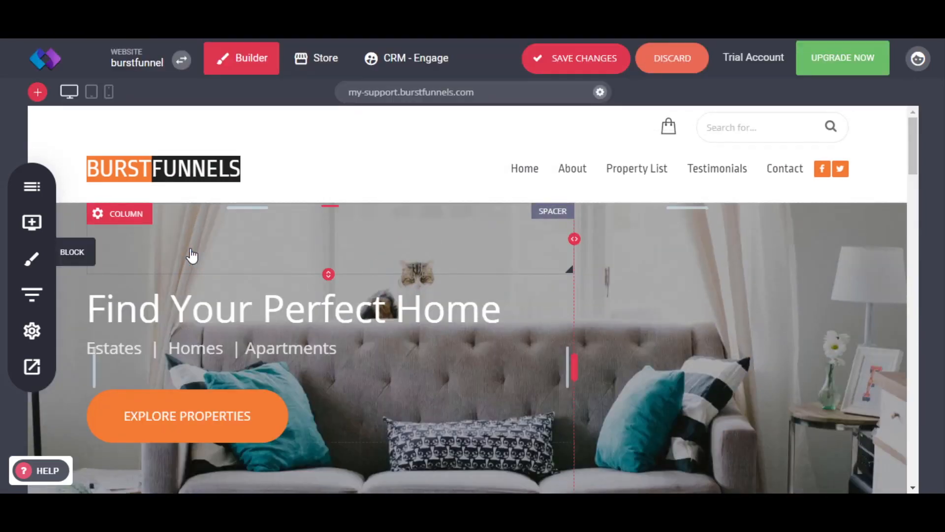
# Remove the top row with the cart and search box from the fixed header and compare it with the regular header
pyautogui.scroll(-5, 152, 322)
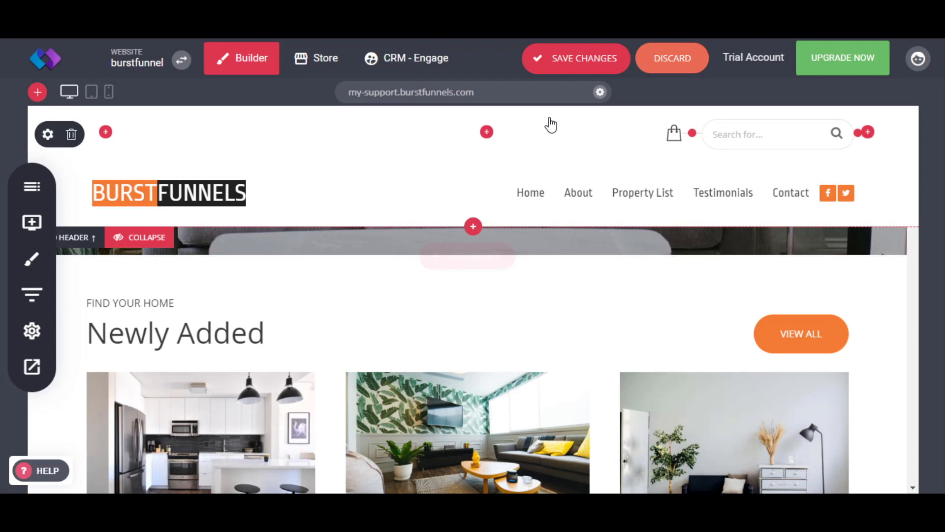
pyautogui.click(69, 135)
pyautogui.click(514, 298)
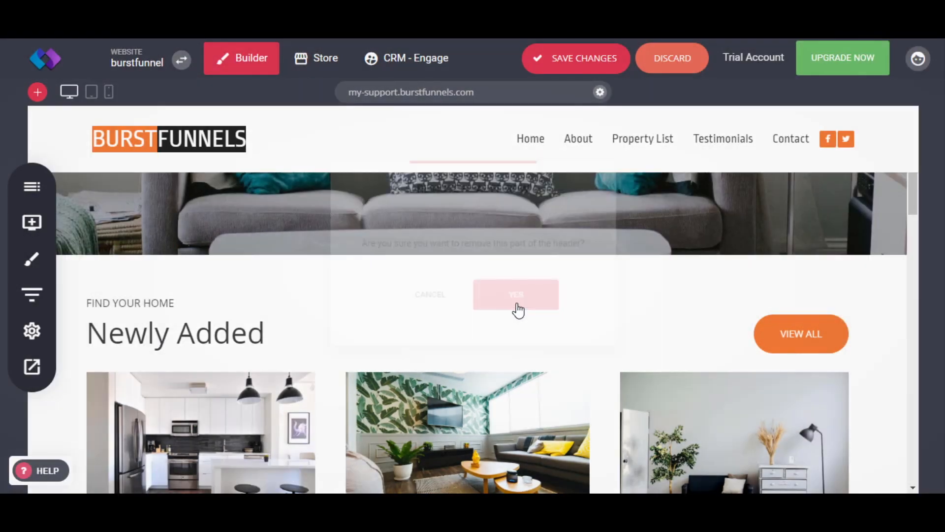
pyautogui.scroll(-2, 480, 263)
pyautogui.scroll(5, 480, 263)
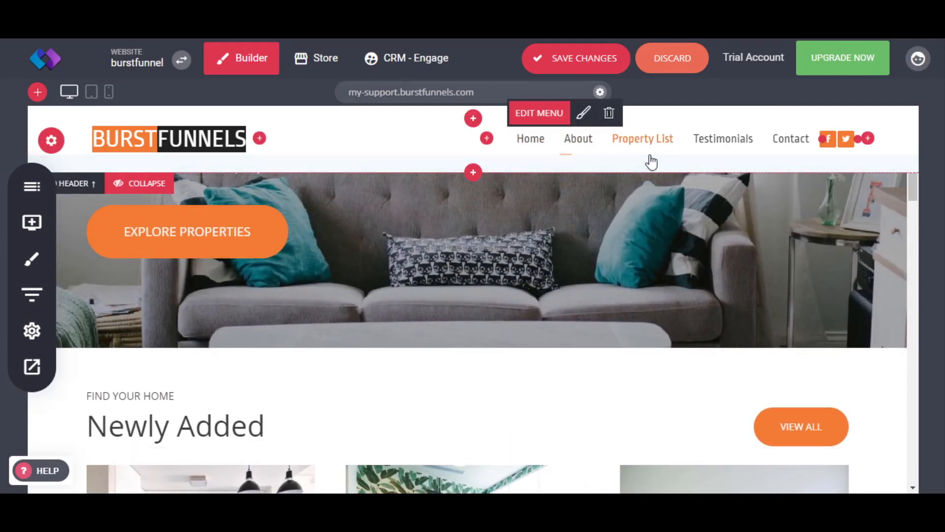
pyautogui.scroll(-3, 643, 327)
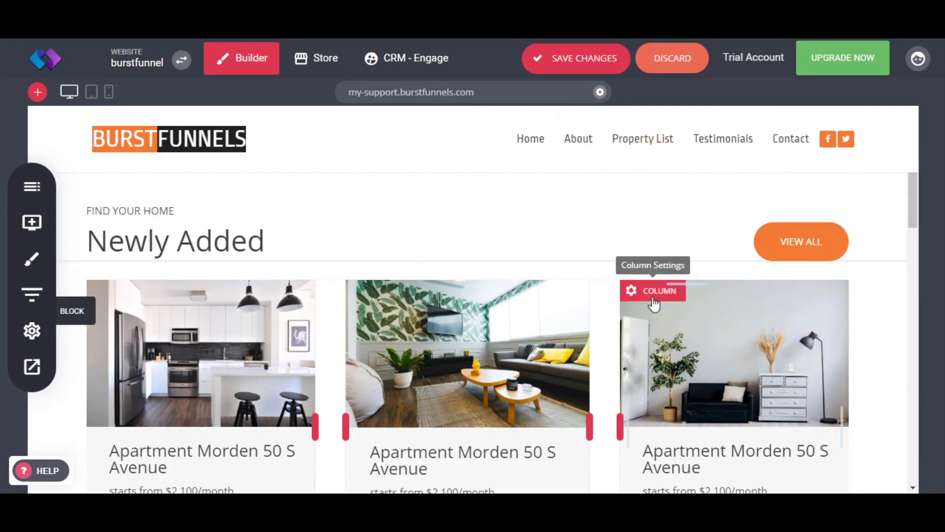
pyautogui.scroll(5, 660, 323)
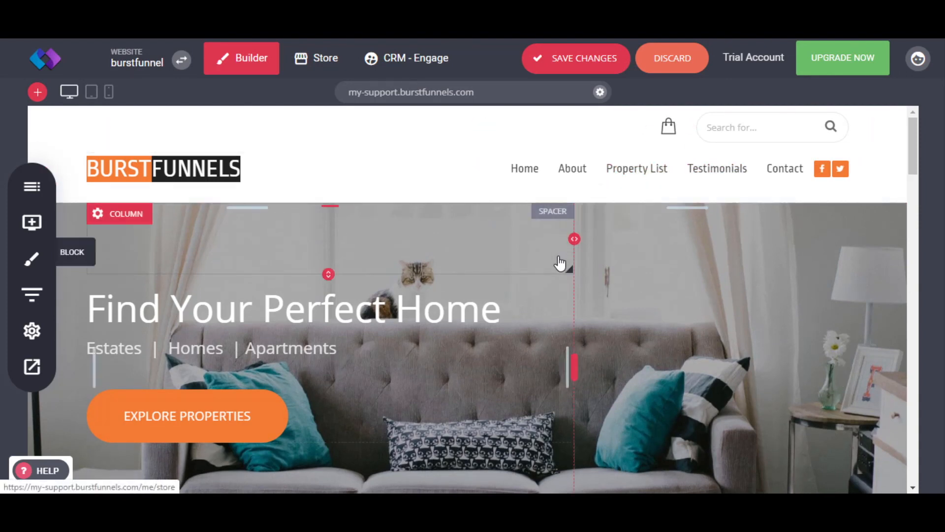
# Delete the Testimonials item from the fixed header's menu
pyautogui.scroll(-5, 561, 268)
pyautogui.scroll(-2, 650, 266)
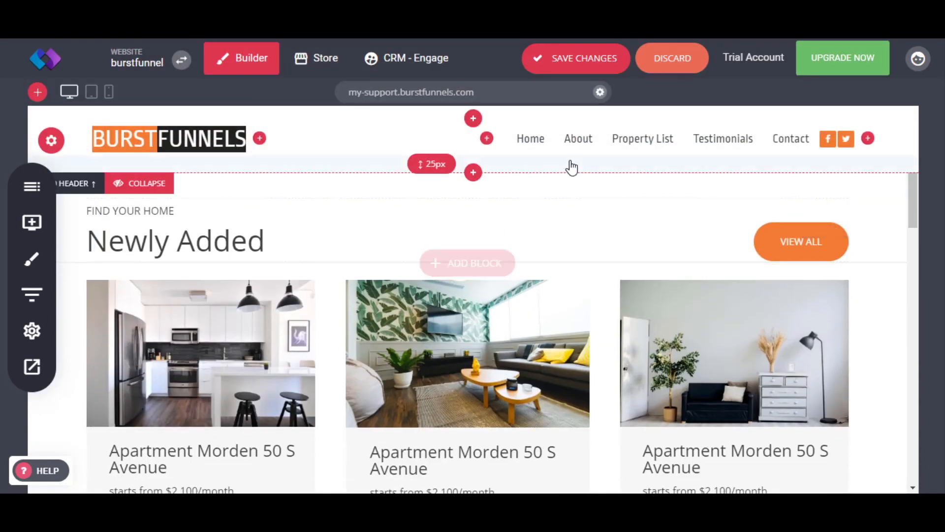
pyautogui.click(533, 115)
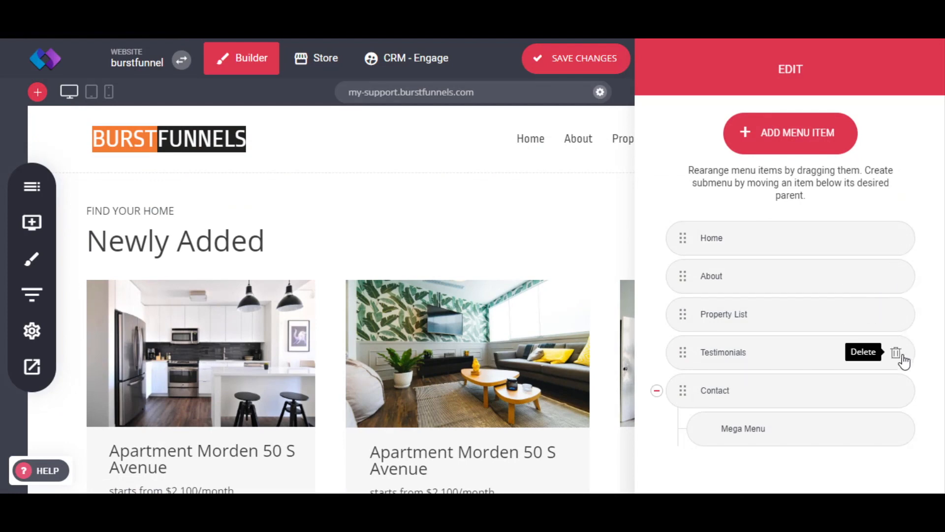
pyautogui.click(896, 353)
pyautogui.click(496, 302)
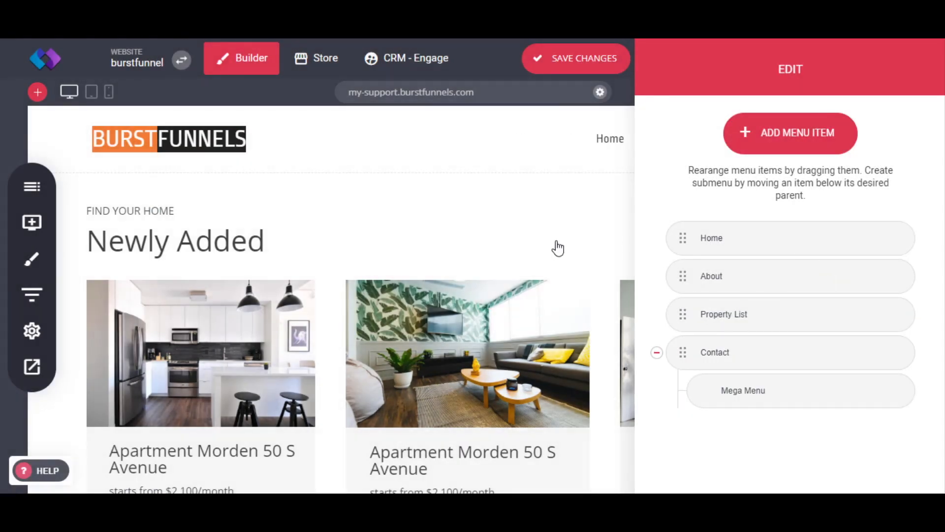
pyautogui.click(609, 201)
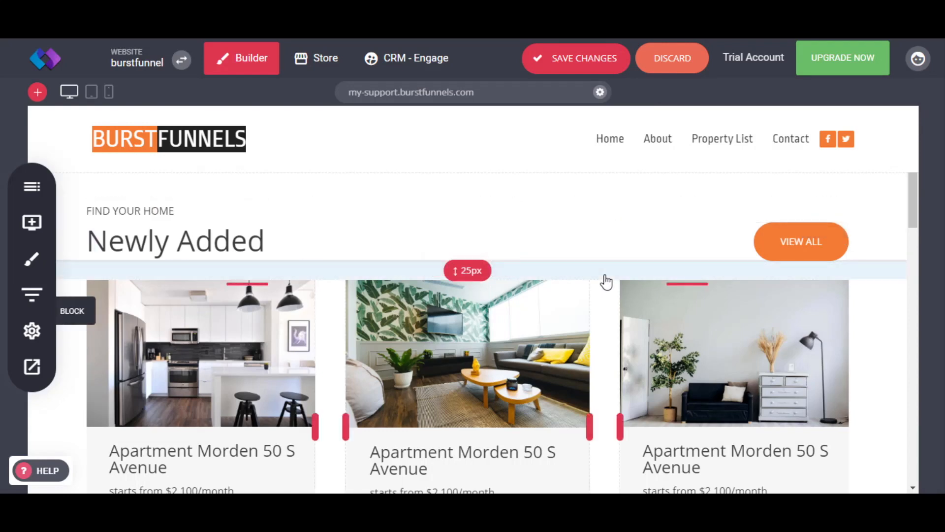
# Compare the menu and rows of the regular header with those of the fixed header along the page
pyautogui.scroll(5, 631, 276)
pyautogui.scroll(3, 622, 267)
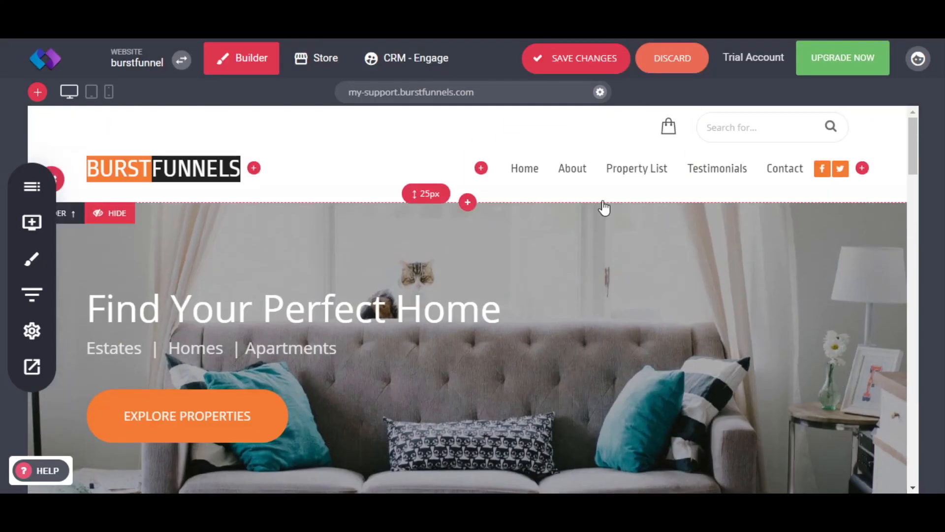
pyautogui.scroll(-5, 524, 279)
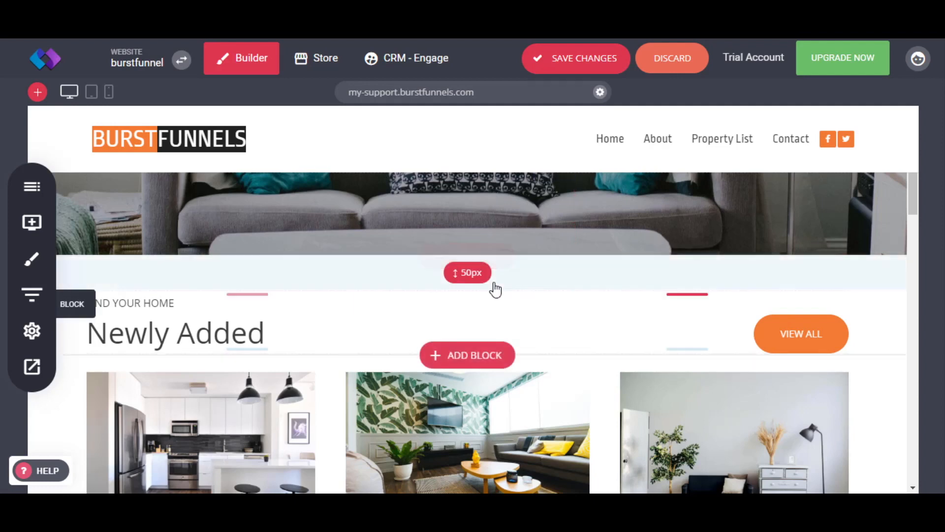
pyautogui.scroll(-2, 493, 289)
pyautogui.scroll(2, 494, 289)
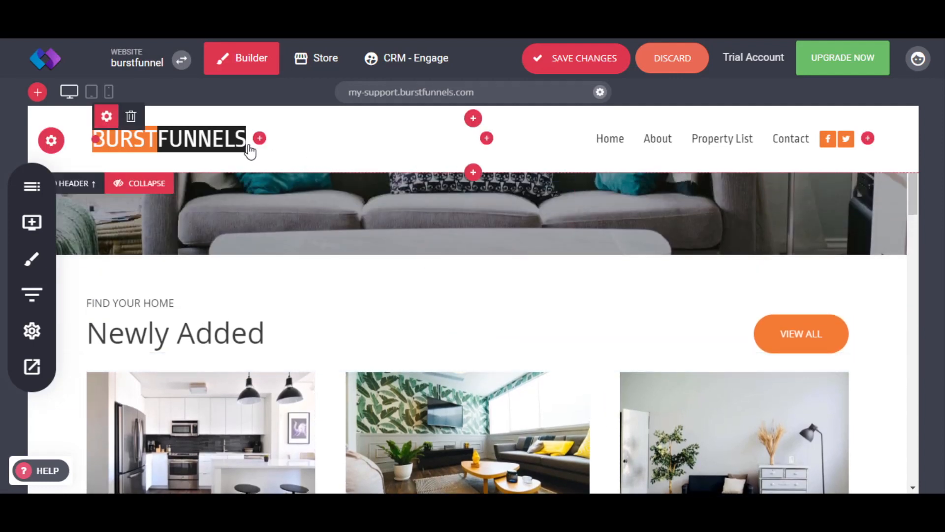
pyautogui.scroll(-5, 400, 249)
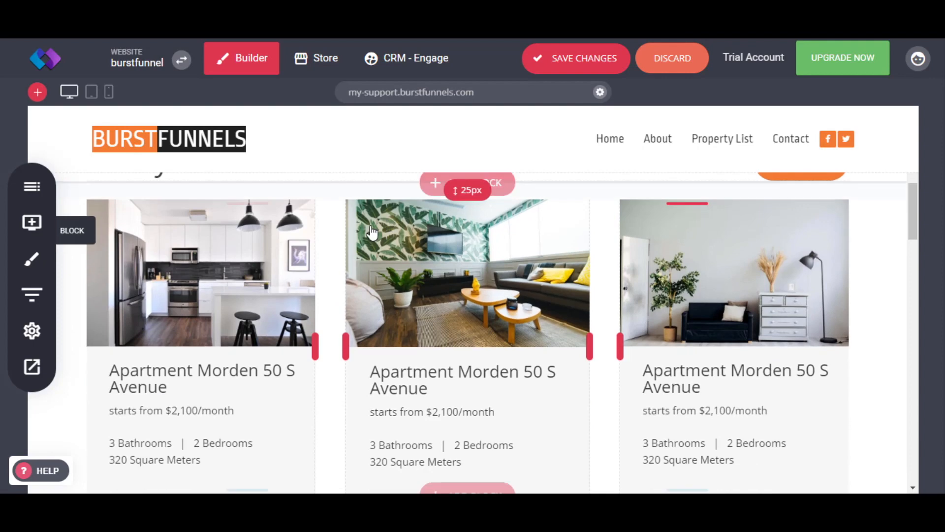
pyautogui.scroll(4, 358, 281)
pyautogui.scroll(2, 358, 281)
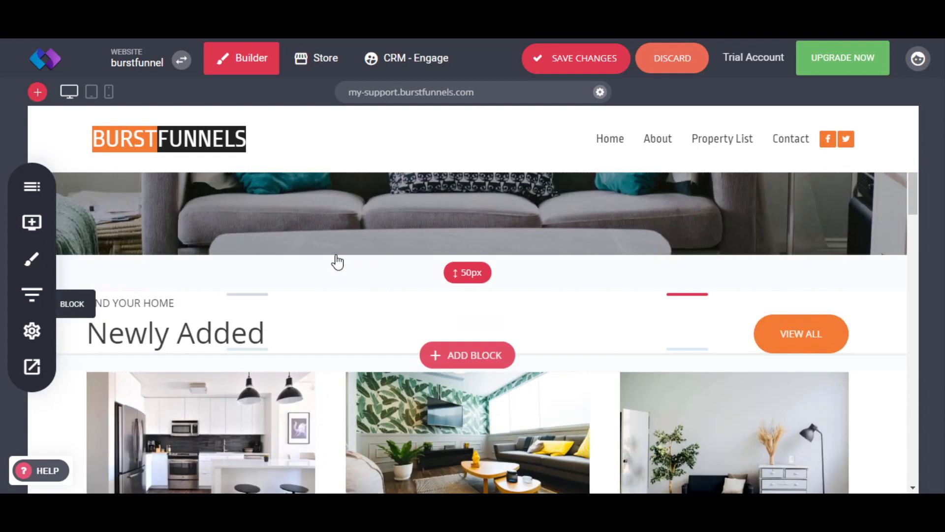
# Collapse the fixed header for editing and check the page content with it hidden
pyautogui.click(130, 185)
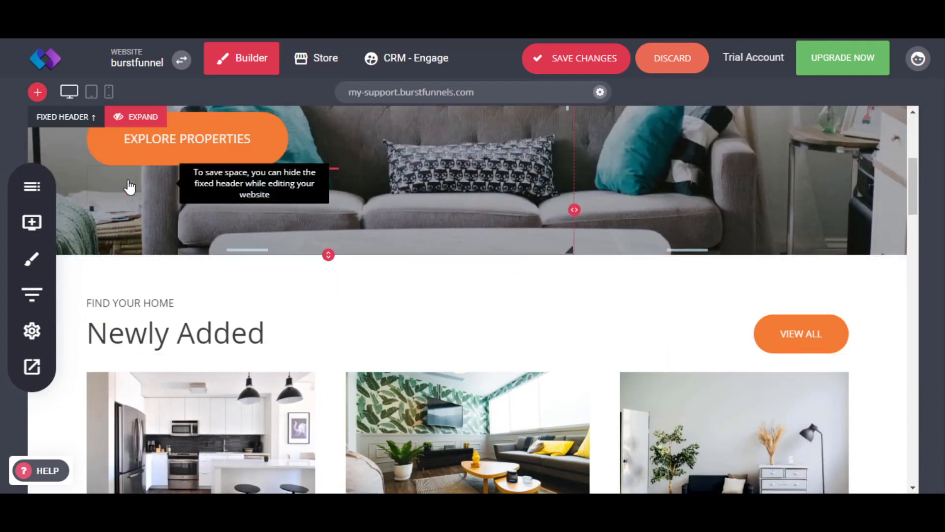
pyautogui.scroll(4, 323, 292)
pyautogui.scroll(-12, 490, 338)
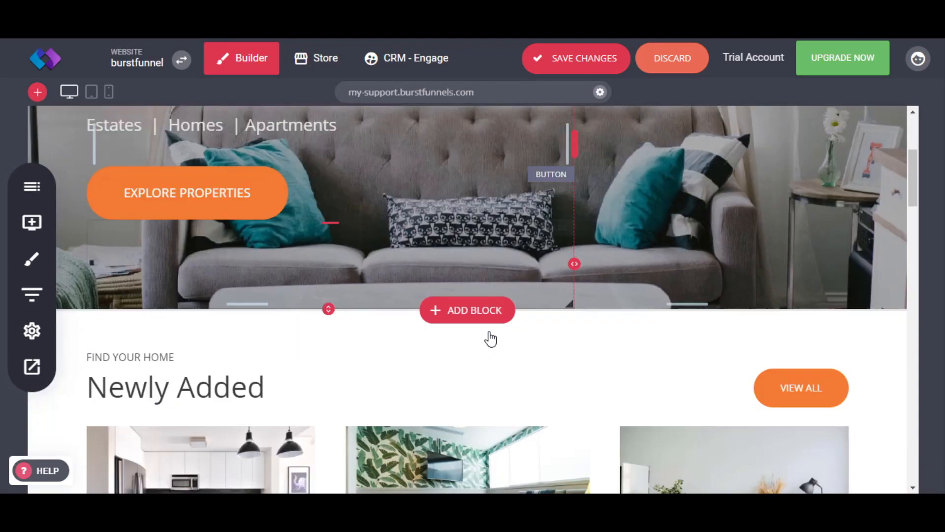
pyautogui.scroll(2, 489, 342)
pyautogui.scroll(4, 489, 347)
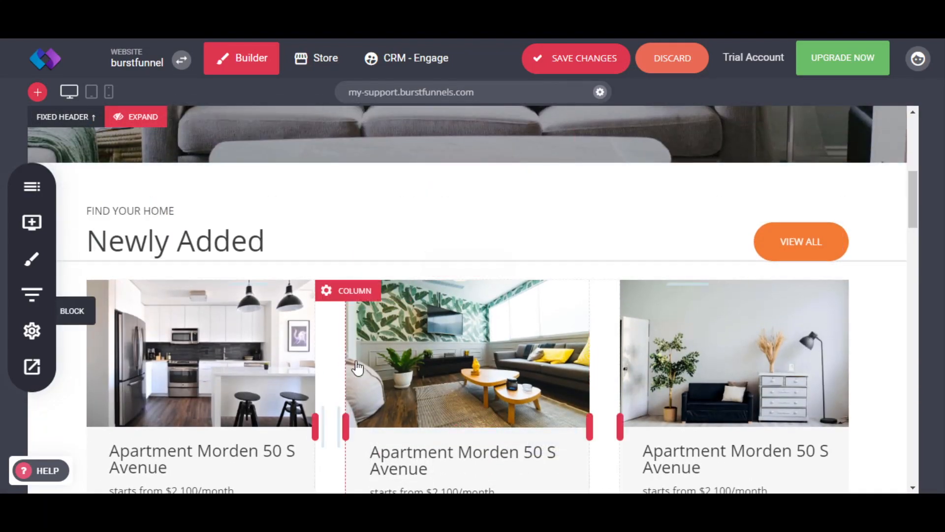
pyautogui.scroll(4, 380, 399)
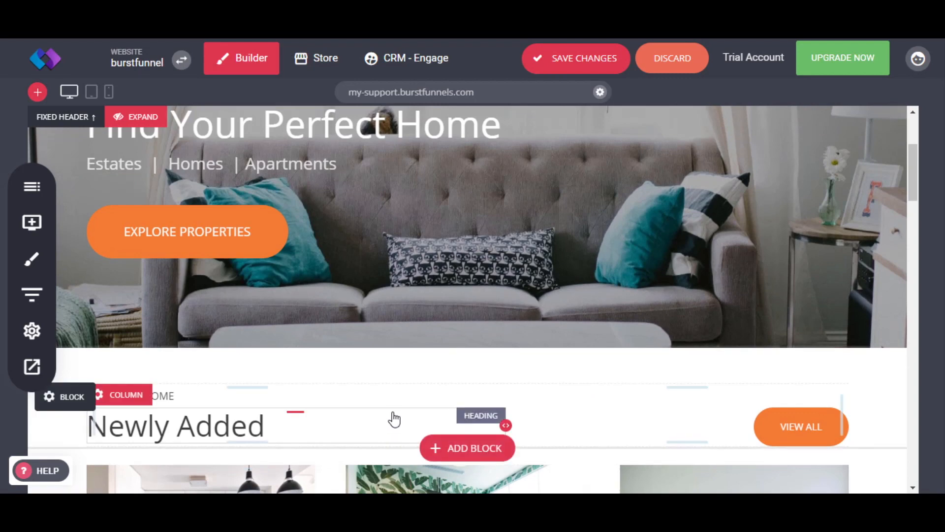
pyautogui.scroll(4, 394, 419)
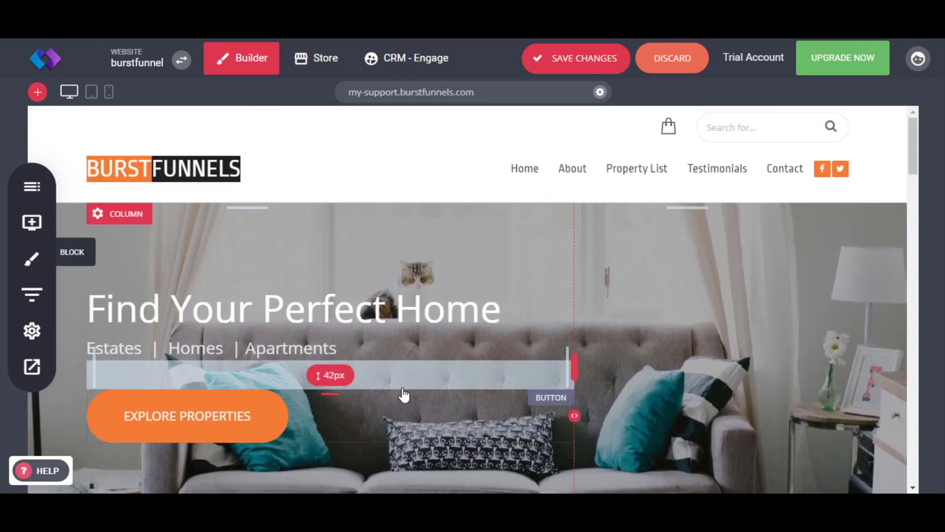
# Hide the header on the page, preview the page without it, and close the preview
pyautogui.scroll(-1, 445, 382)
pyautogui.scroll(1, 445, 383)
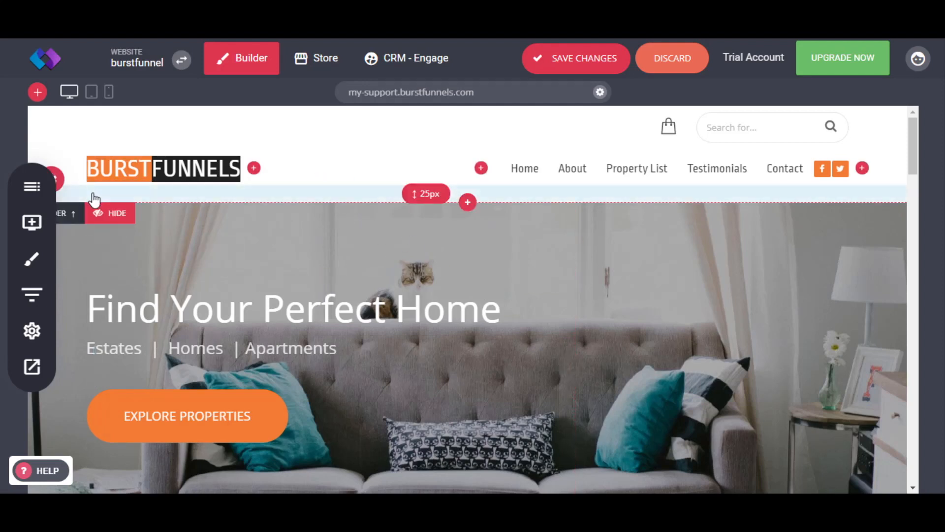
pyautogui.click(99, 215)
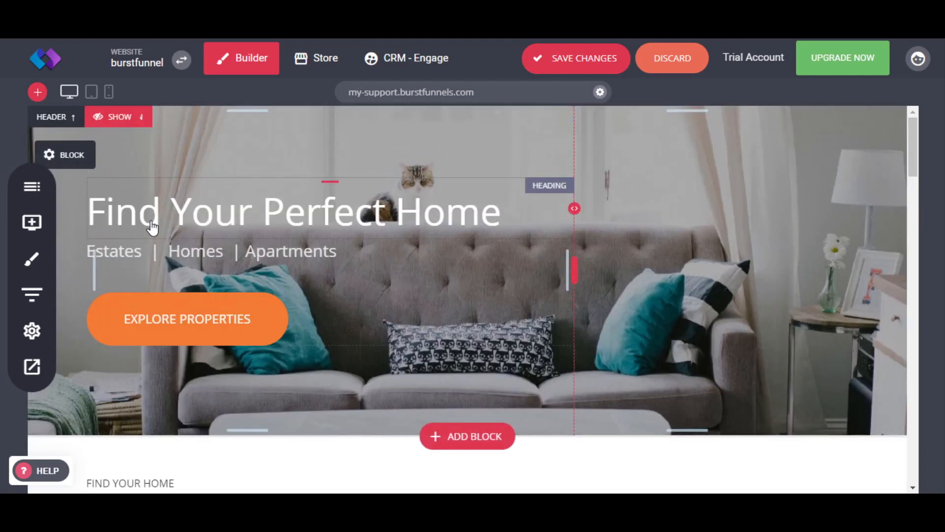
pyautogui.click(31, 367)
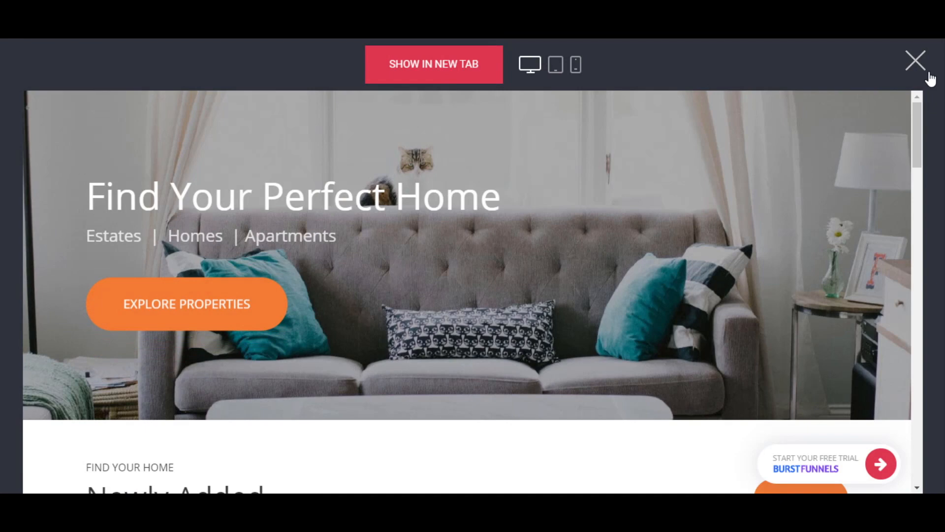
pyautogui.click(915, 61)
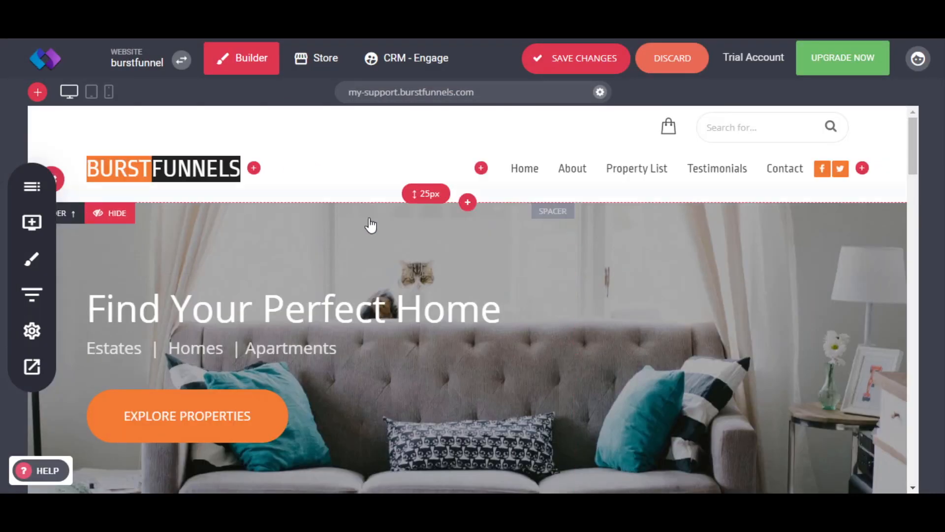
# Hide the footer below the newsletter section
pyautogui.scroll(-10, 369, 202)
pyautogui.scroll(-15, 358, 348)
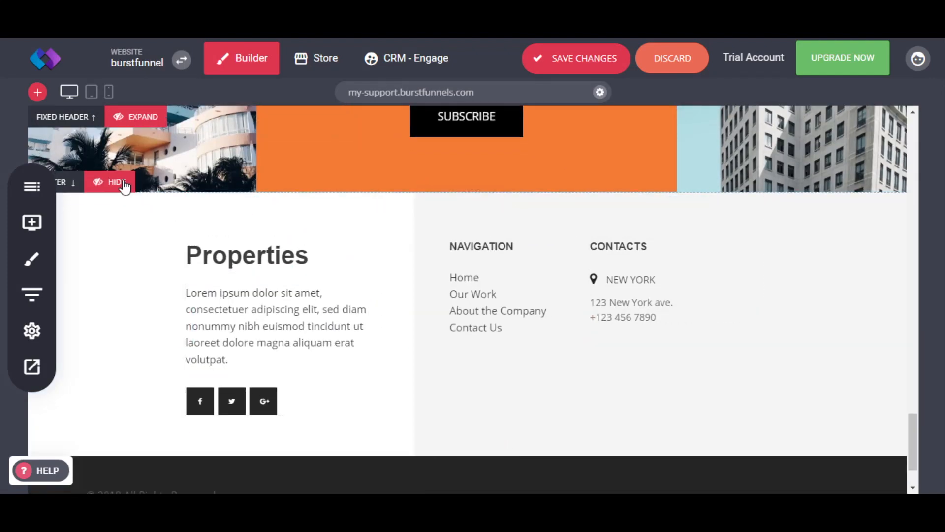
pyautogui.click(116, 183)
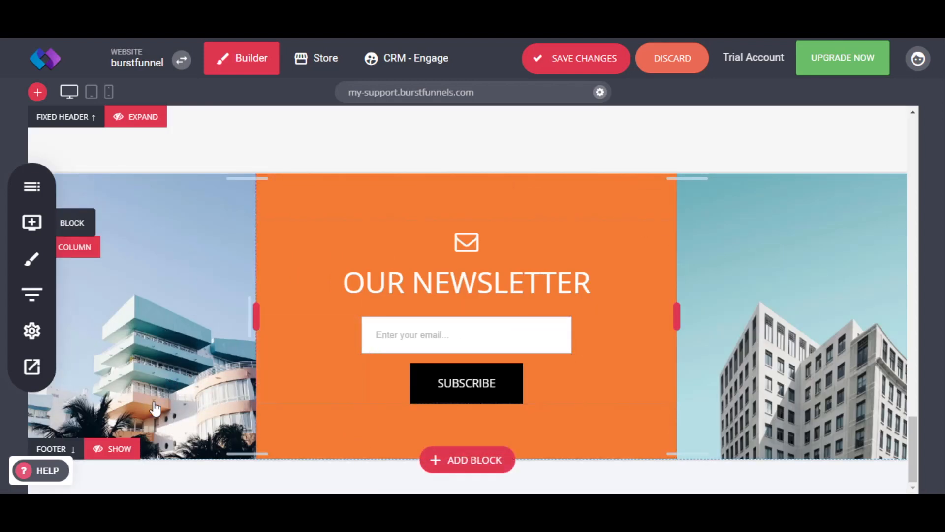
# Show the hidden footer again below the newsletter section
pyautogui.click(131, 452)
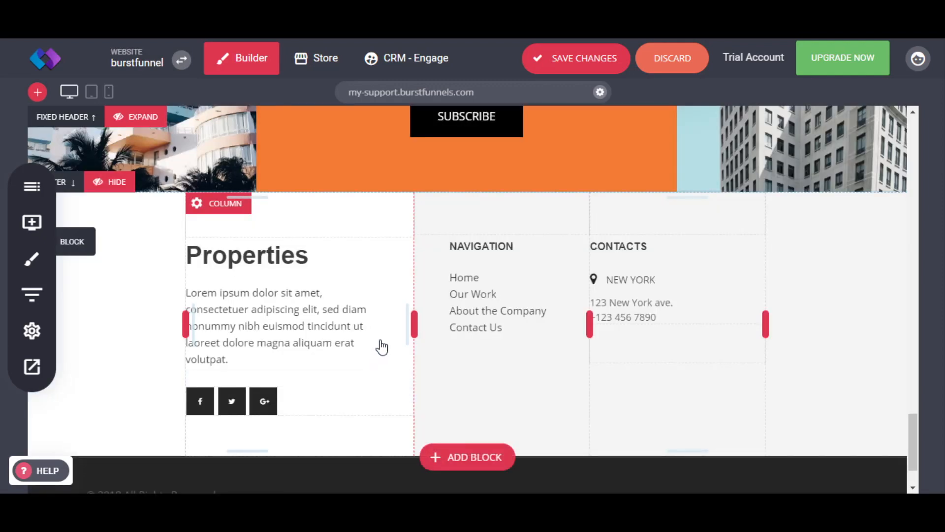
# Open the regular header's navigation menu for editing, review its menu items and submenu, and close the editor without changes
pyautogui.scroll(10, 525, 346)
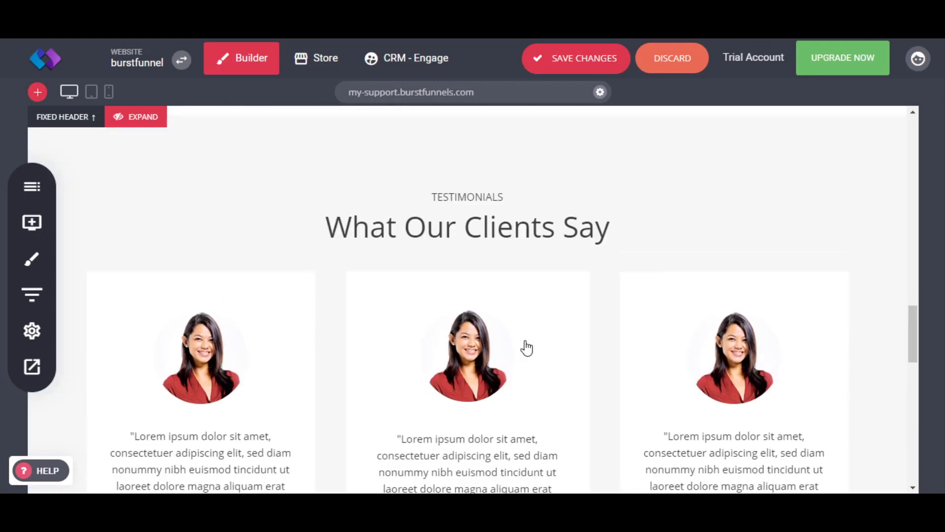
pyautogui.scroll(10, 526, 348)
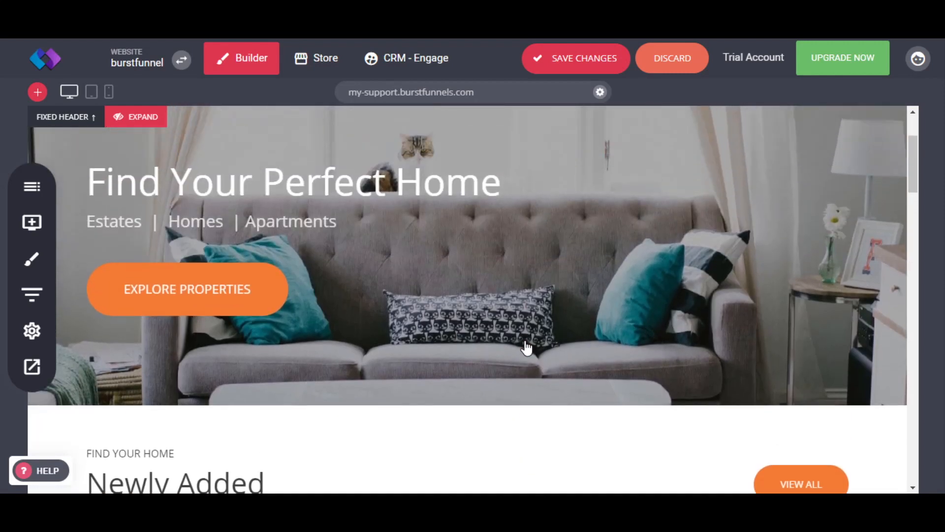
pyautogui.scroll(2, 526, 347)
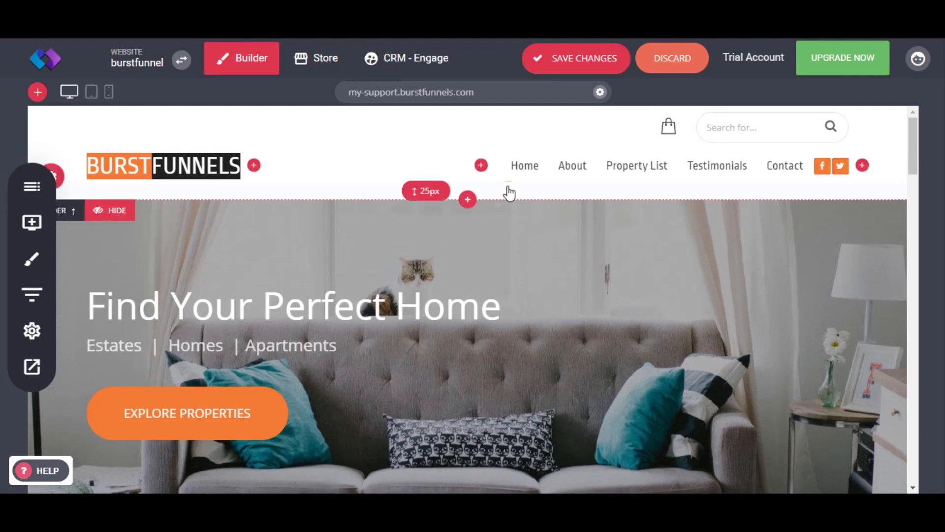
pyautogui.click(542, 143)
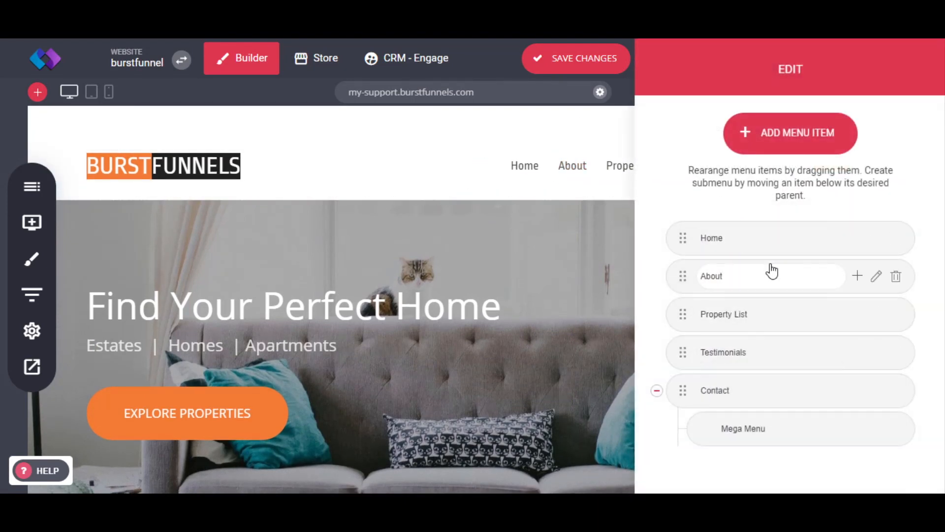
pyautogui.click(597, 284)
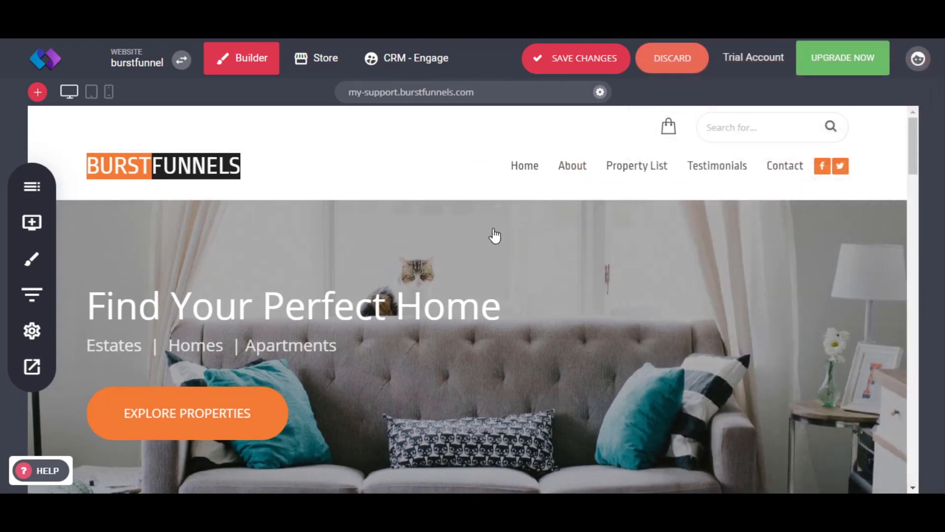